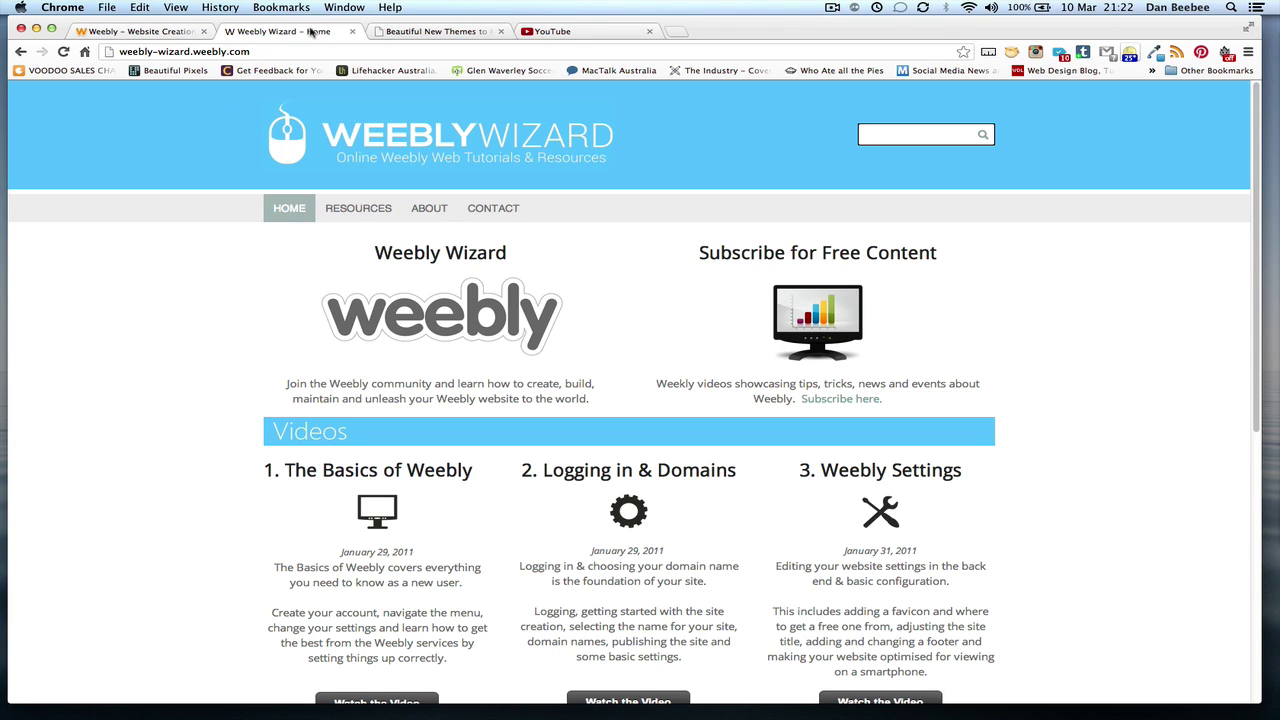
# Open the Weebly blog post on new themes and advance its header slideshow to the Custom Footers slide
pyautogui.click(372, 32)
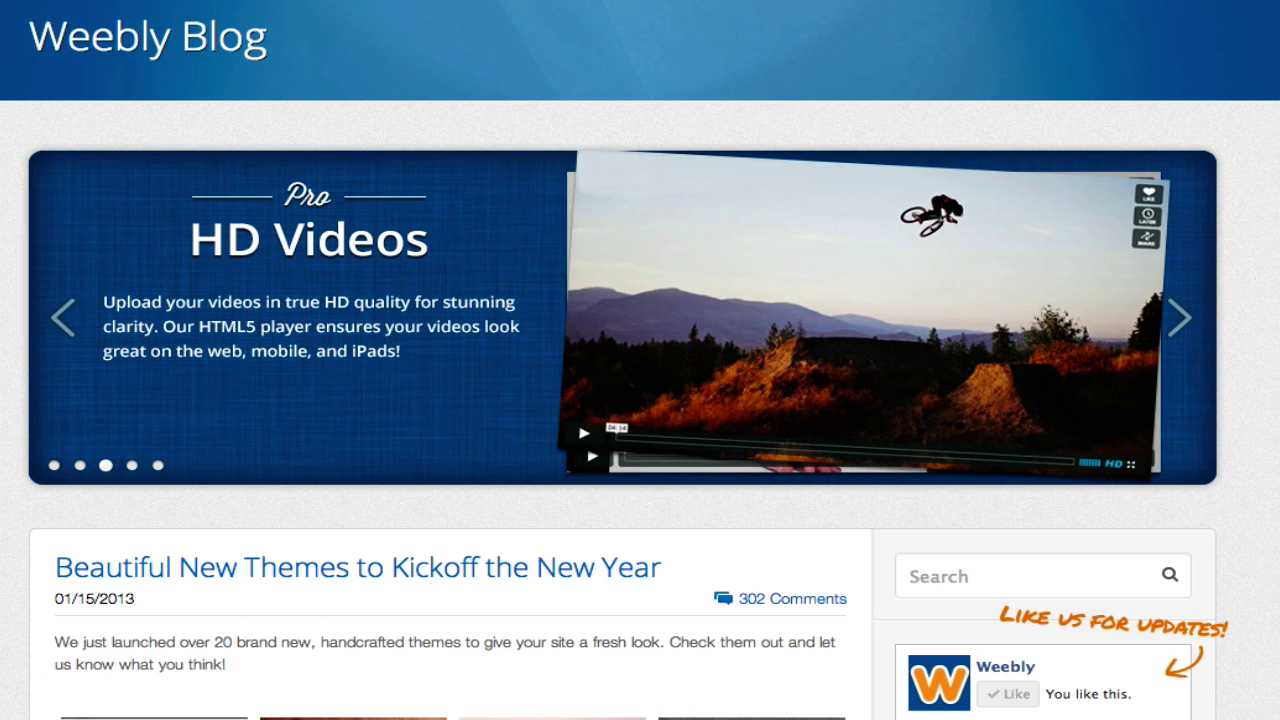
pyautogui.click(1190, 330)
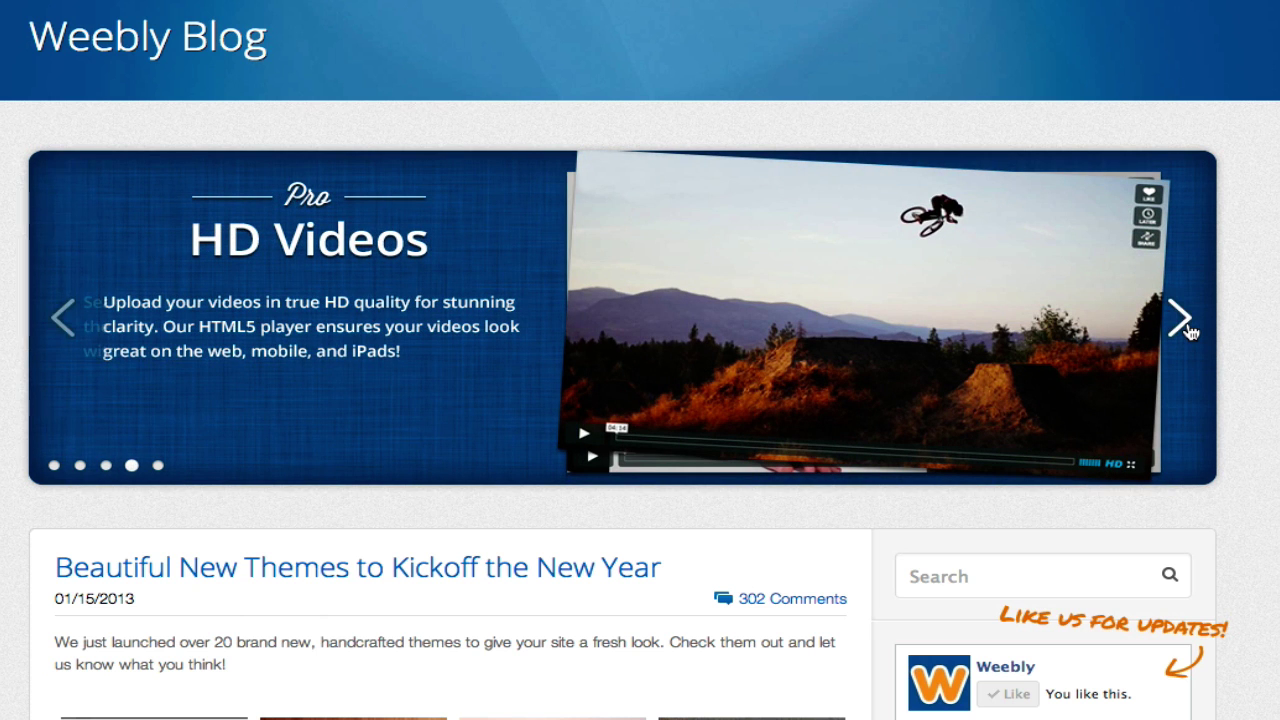
pyautogui.click(1190, 330)
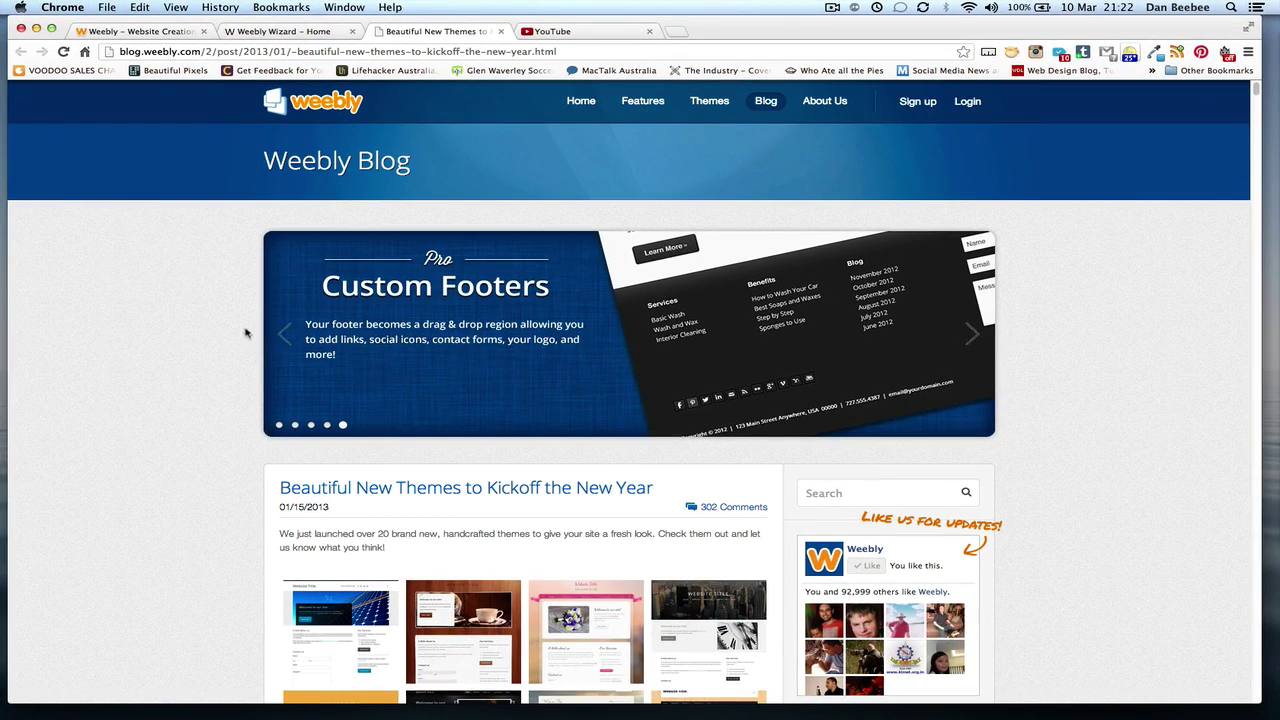
# In the Weebly editor, try the Home page's layouts, choose the tall header layout, and open the page for editing
pyautogui.click(157, 36)
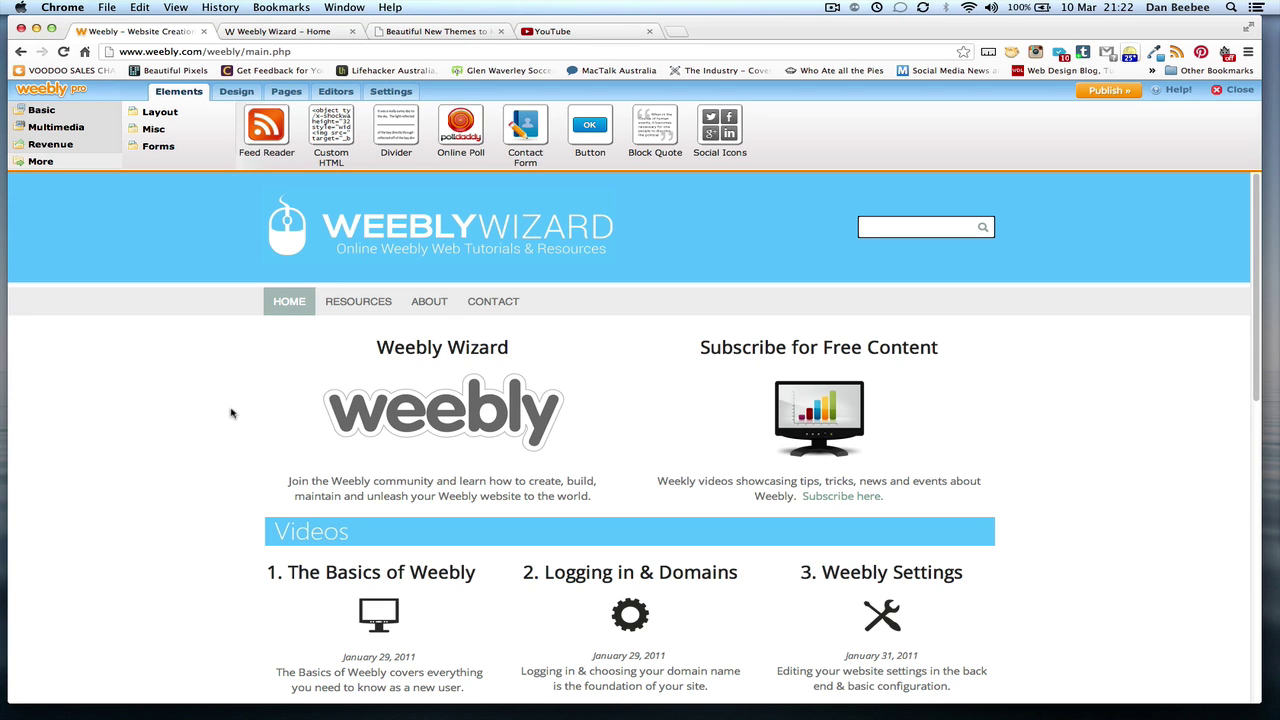
pyautogui.click(286, 92)
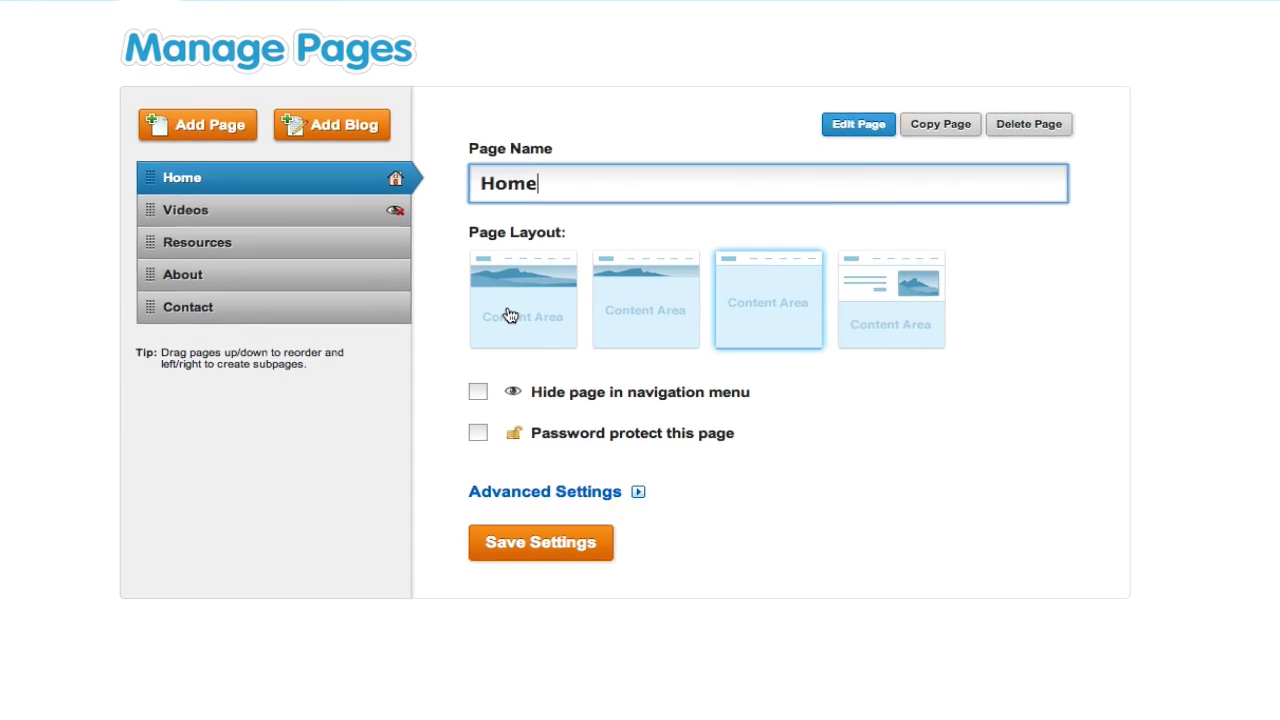
pyautogui.click(513, 290)
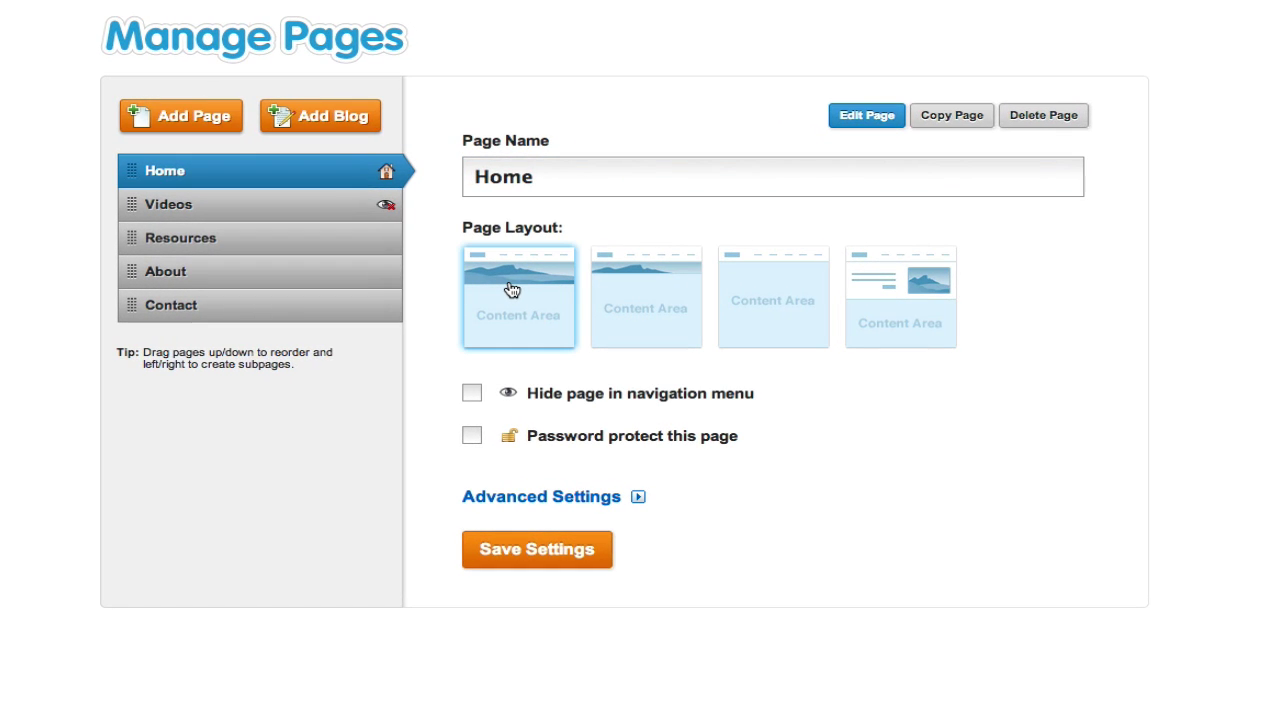
pyautogui.click(628, 306)
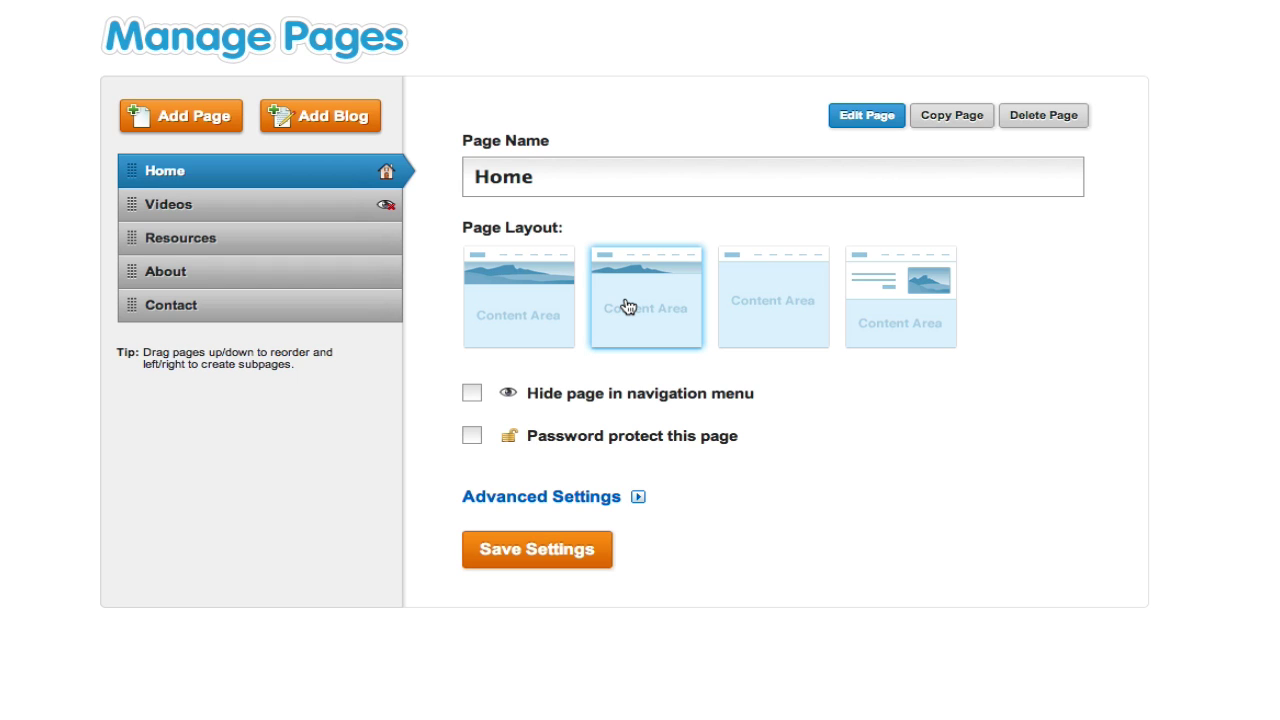
pyautogui.click(783, 307)
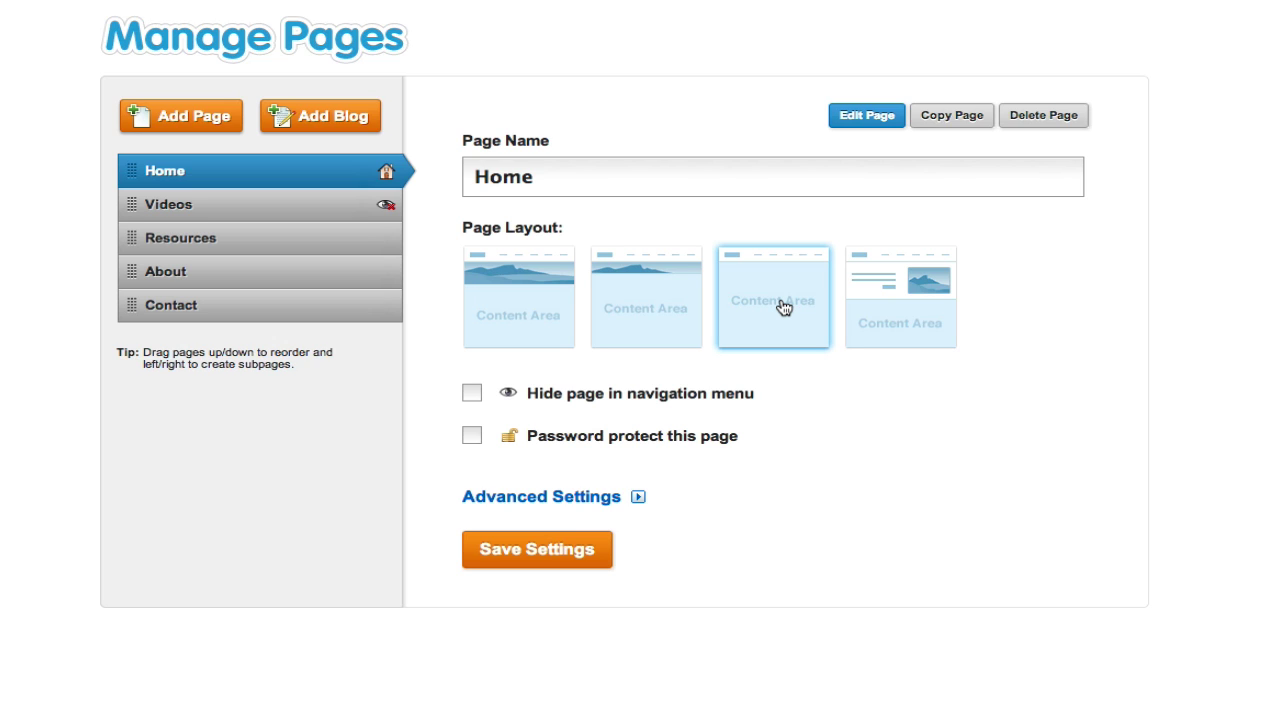
pyautogui.click(881, 311)
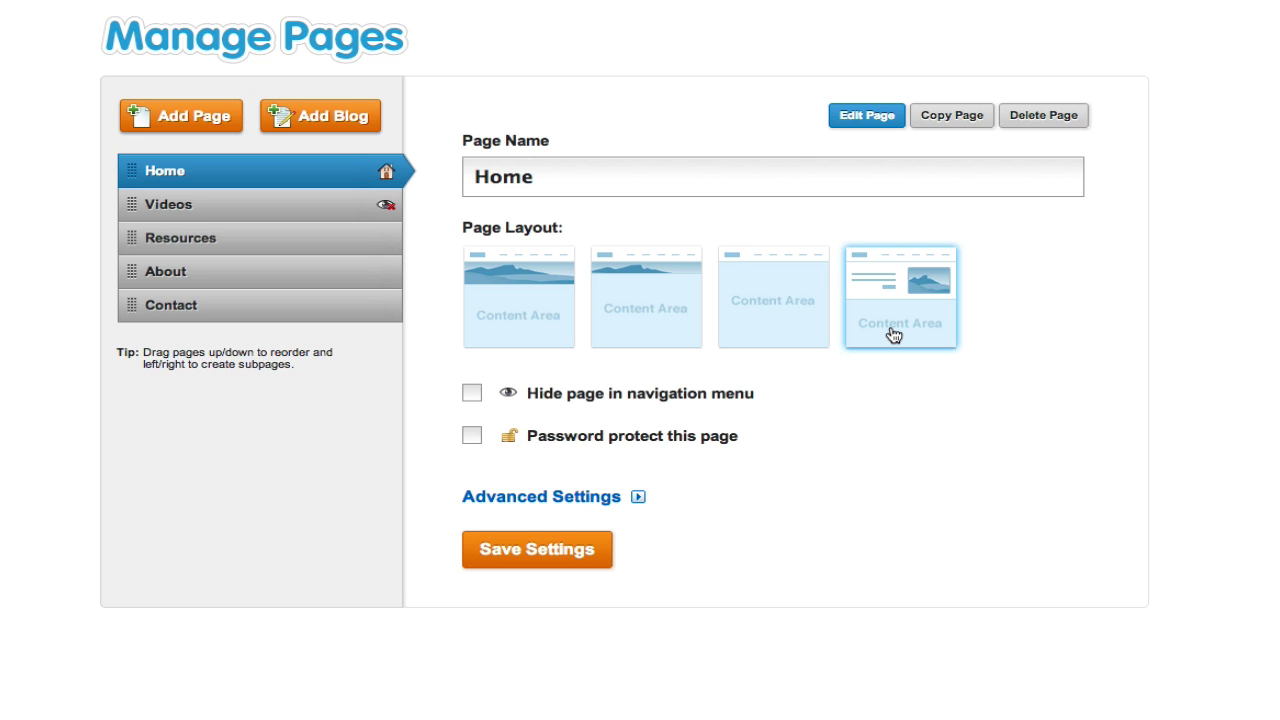
pyautogui.click(523, 303)
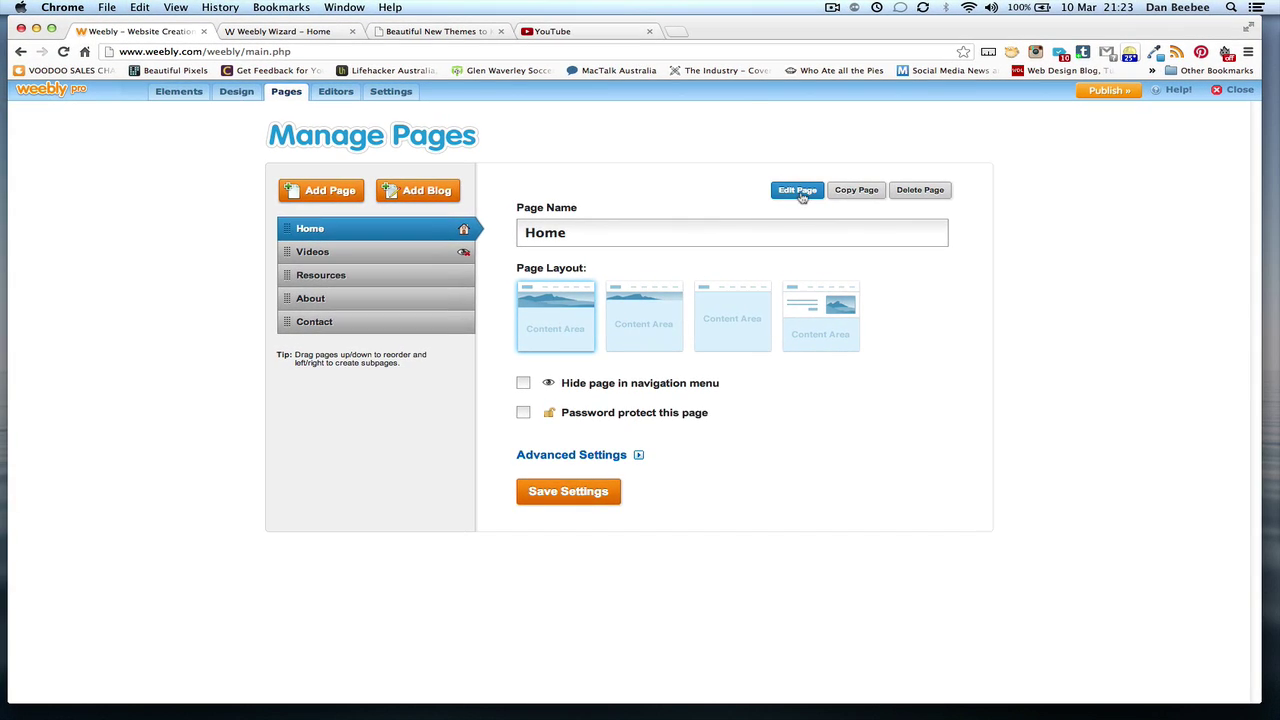
pyautogui.click(805, 181)
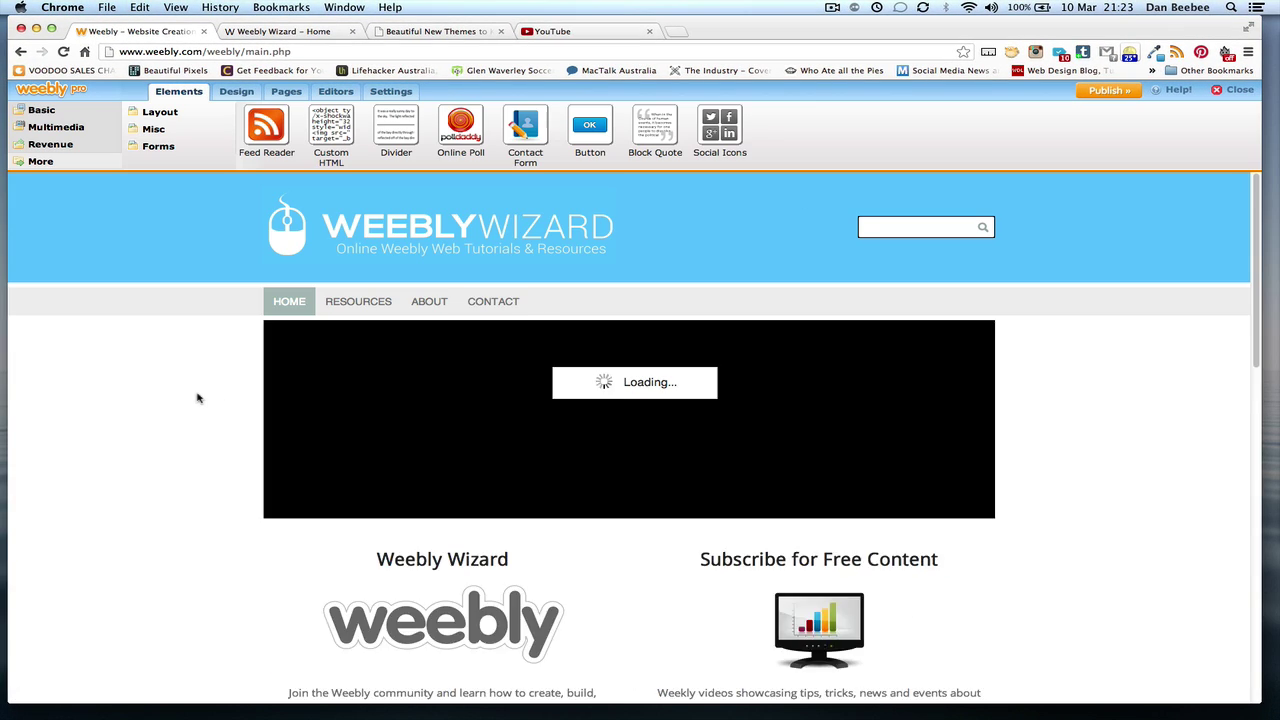
# Open the Home page's header slideshow for editing and move the "Subscribe today" slide to second place
pyautogui.moveTo(364, 368)
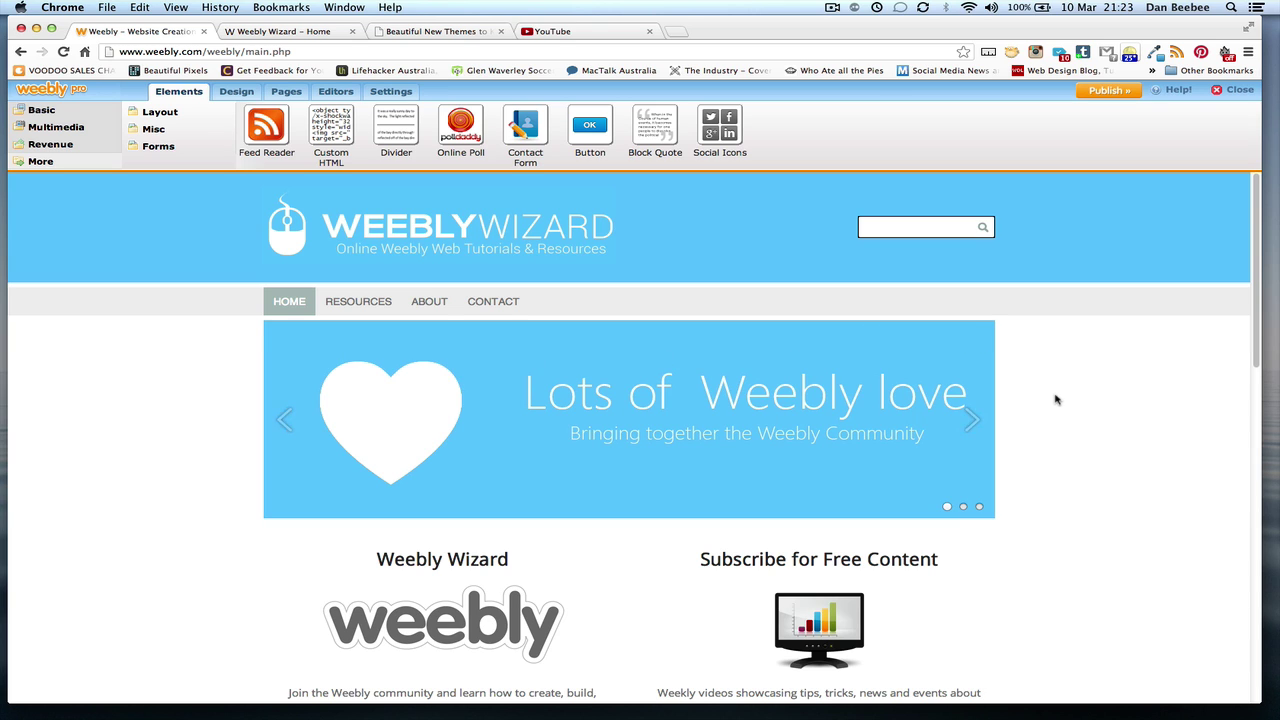
pyautogui.scroll(-1, 1055, 400)
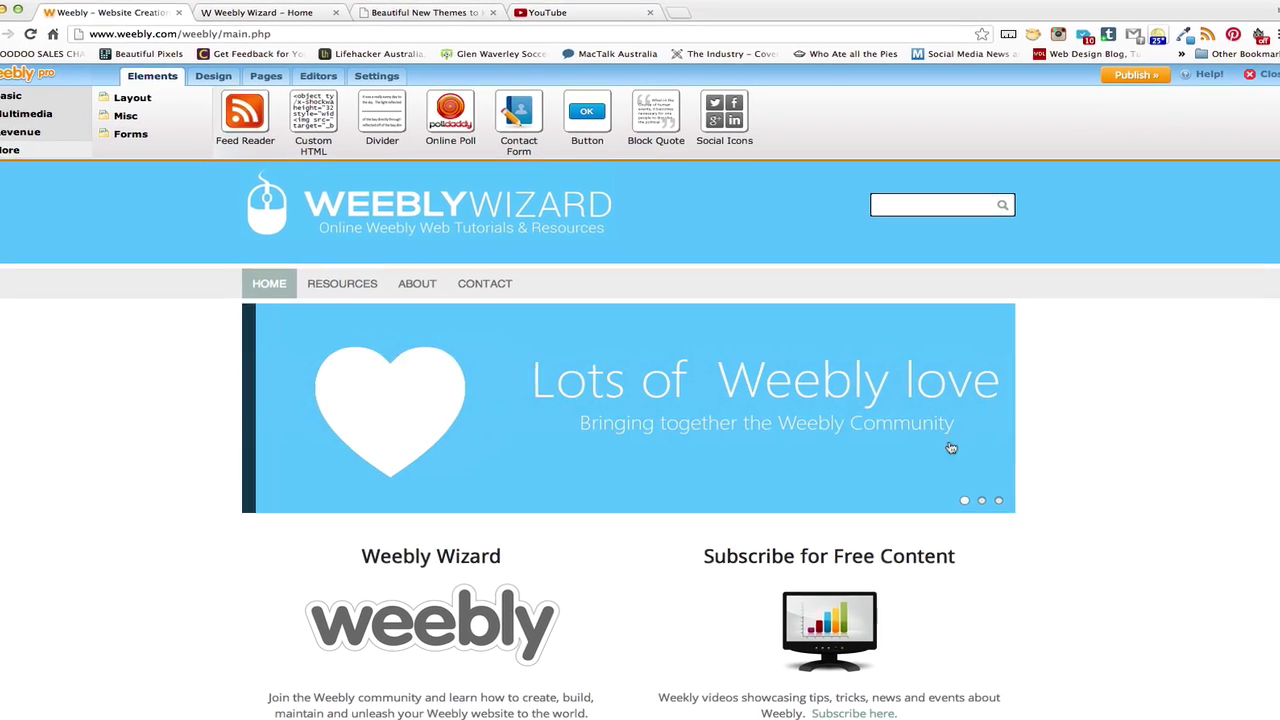
pyautogui.moveTo(823, 424)
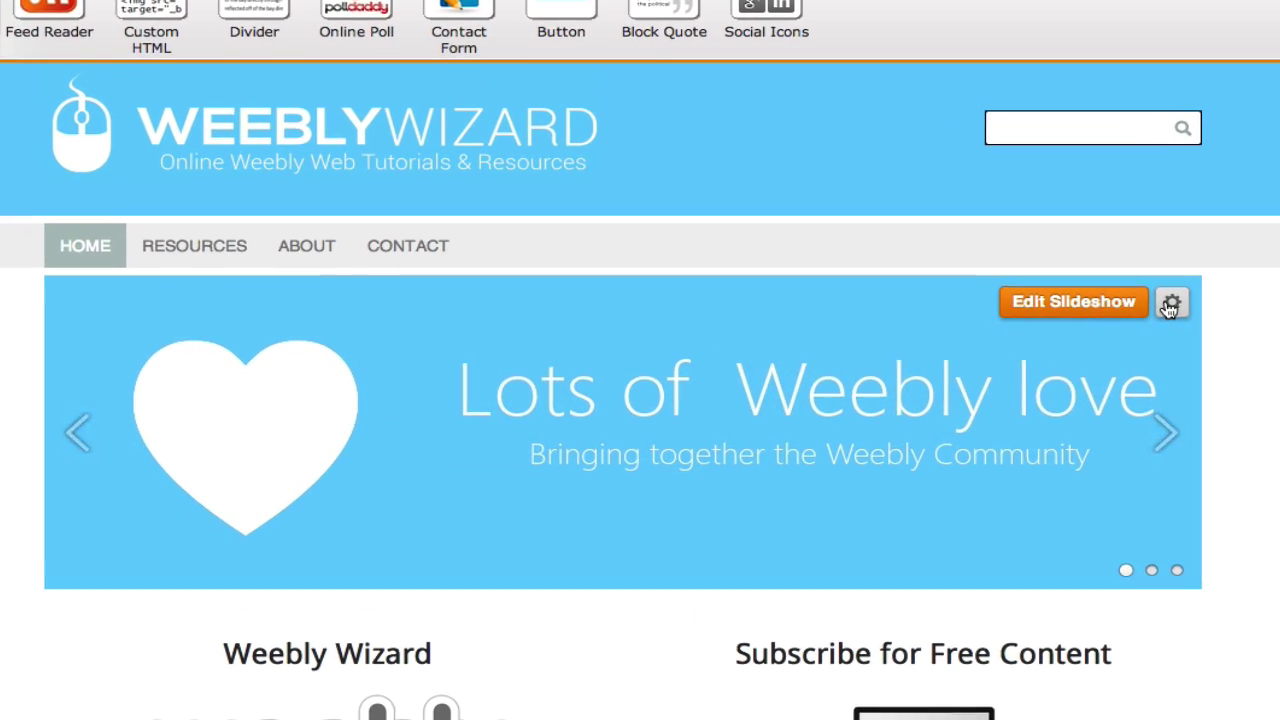
pyautogui.click(1150, 304)
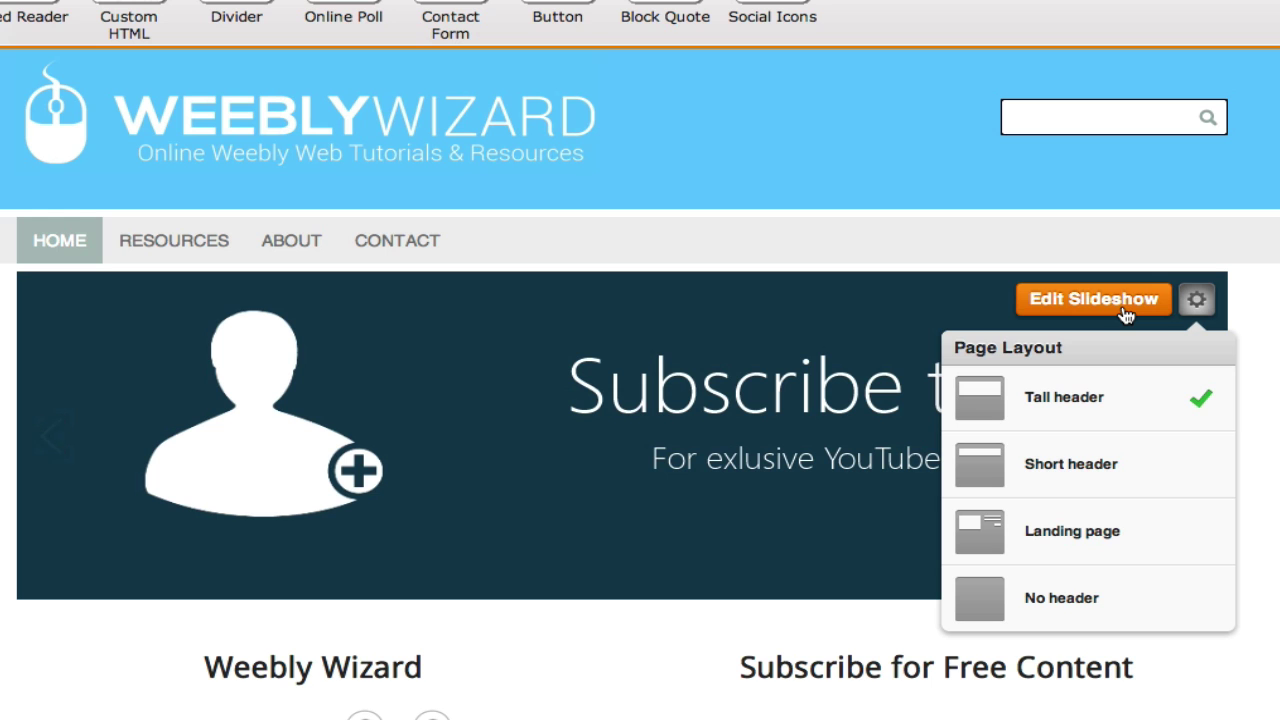
pyautogui.click(1125, 314)
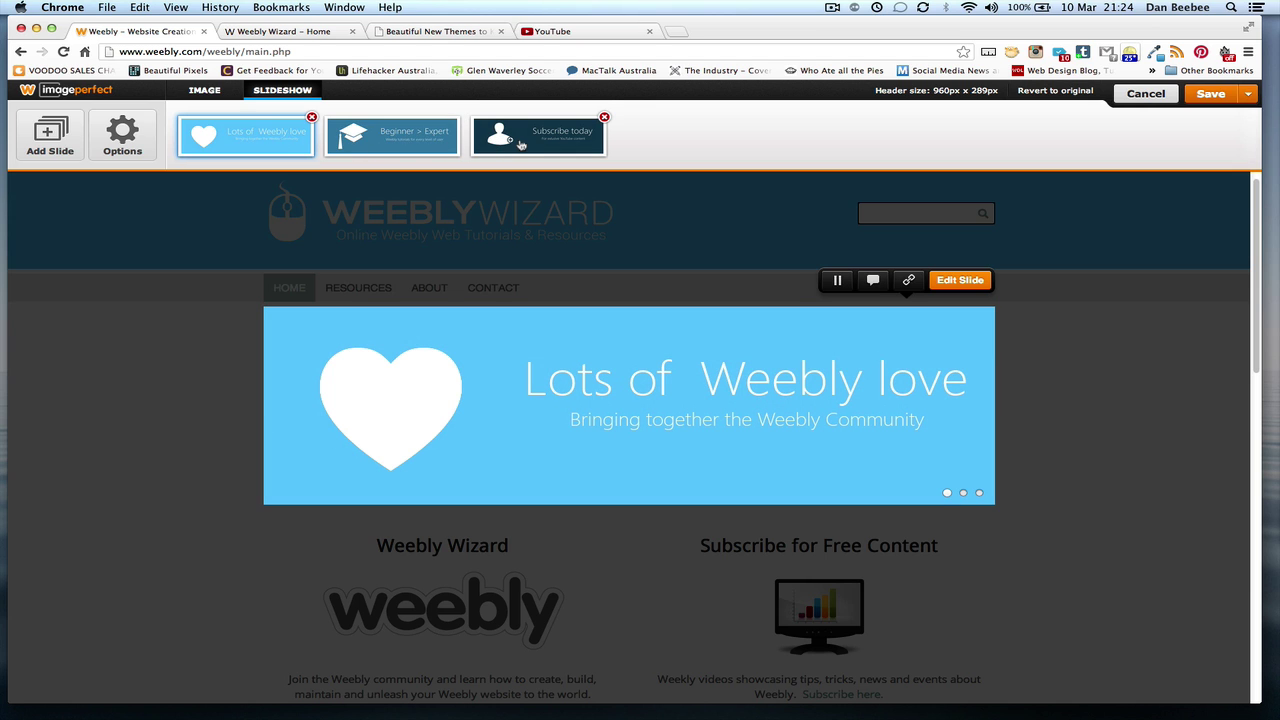
pyautogui.moveTo(520, 145); pyautogui.dragTo(369, 141)
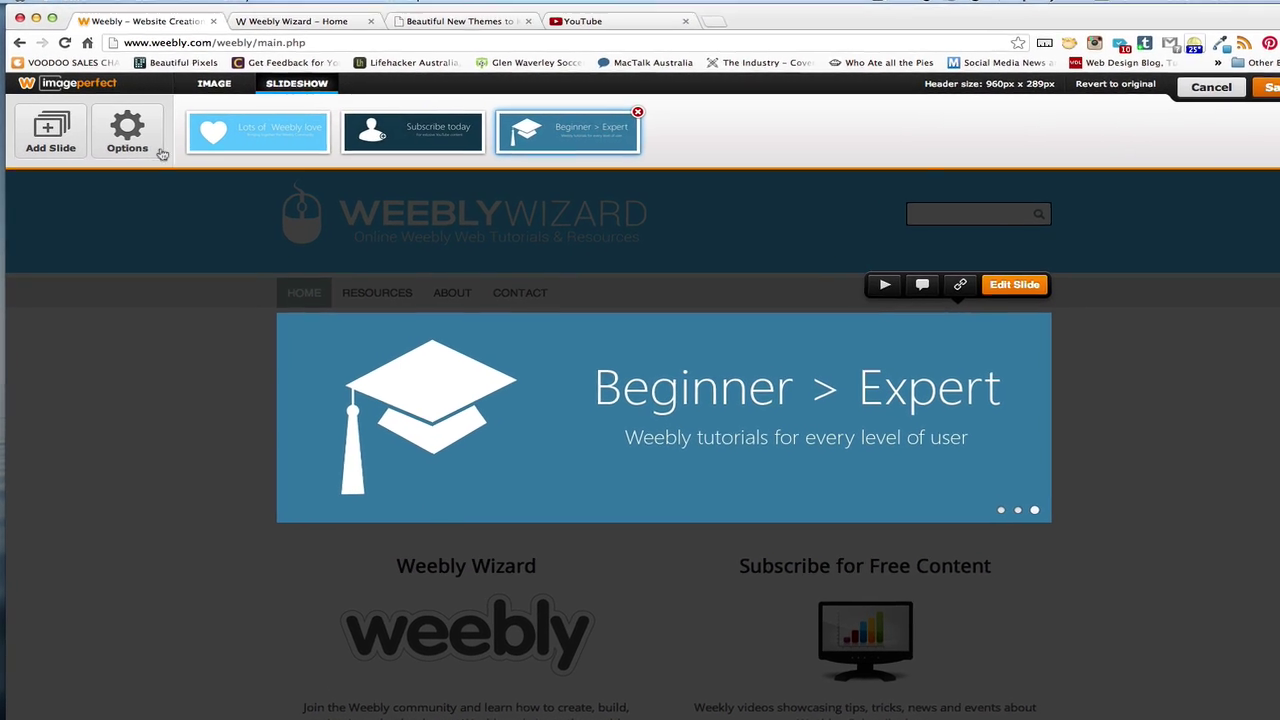
# In the slideshow options, try the Fade, Mosaic, Slice and Fold transition styles and set the transition back to Slide
pyautogui.click(122, 138)
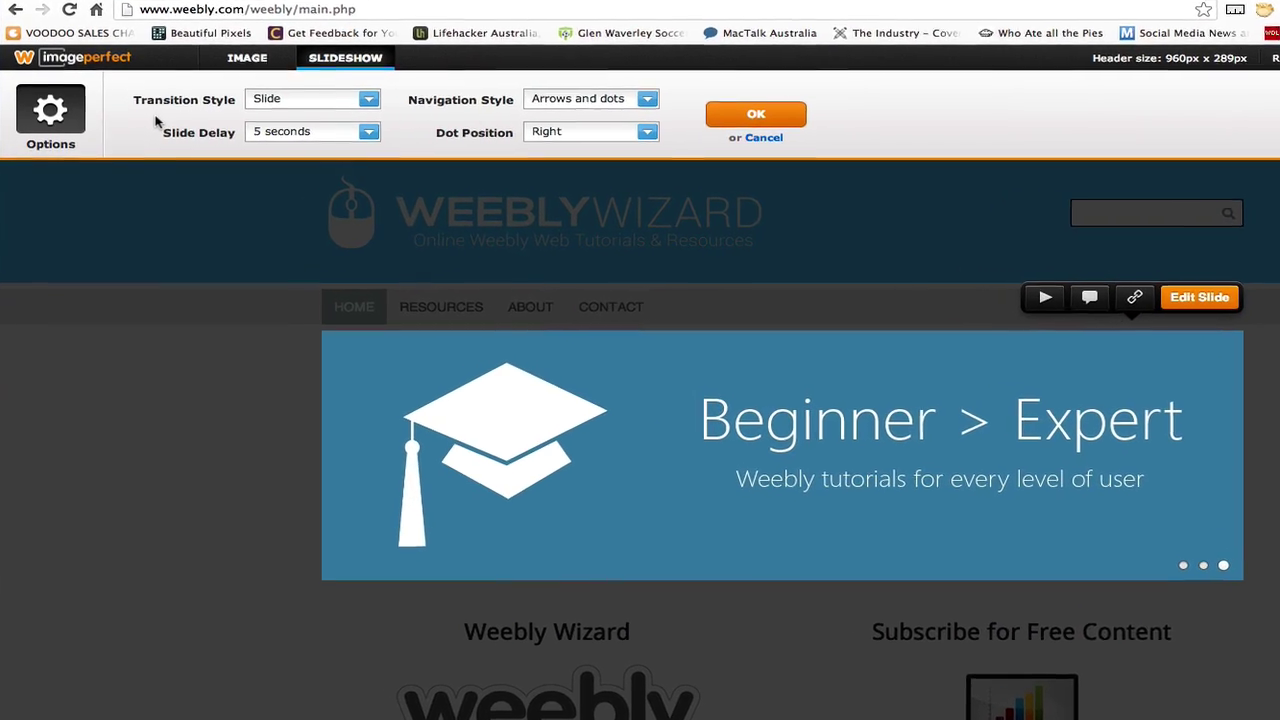
pyautogui.click(295, 89)
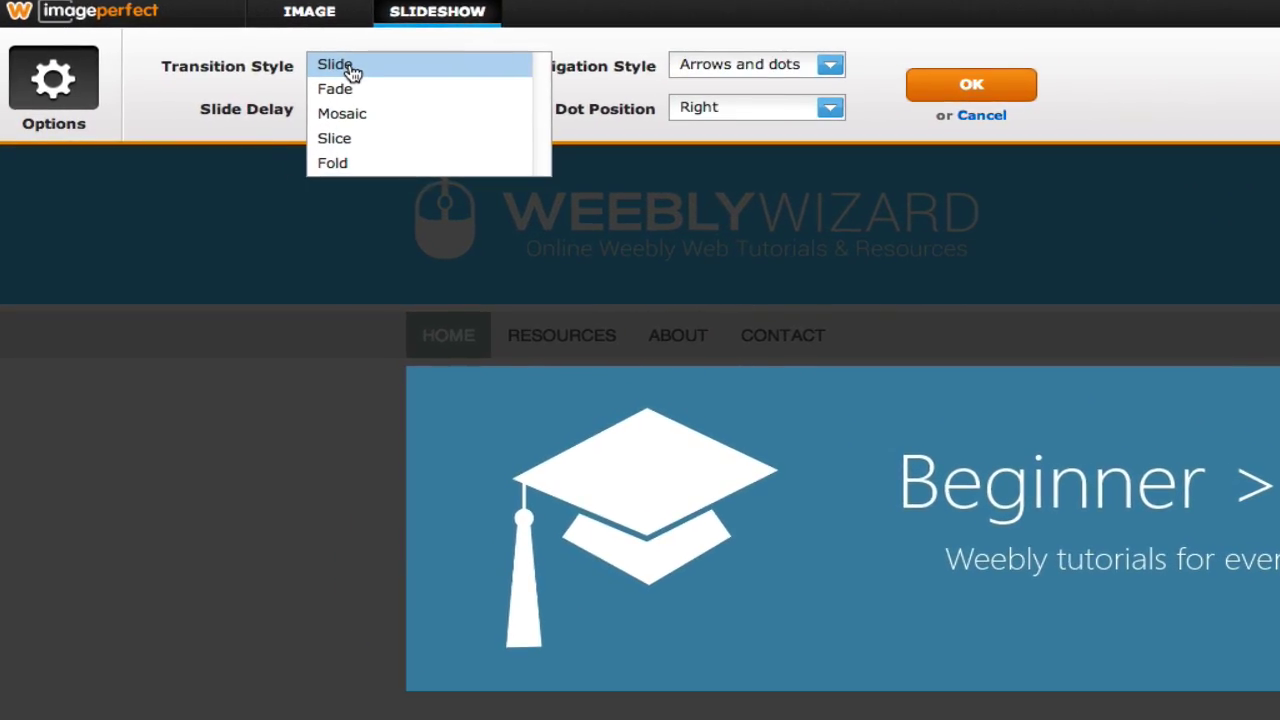
pyautogui.click(372, 92)
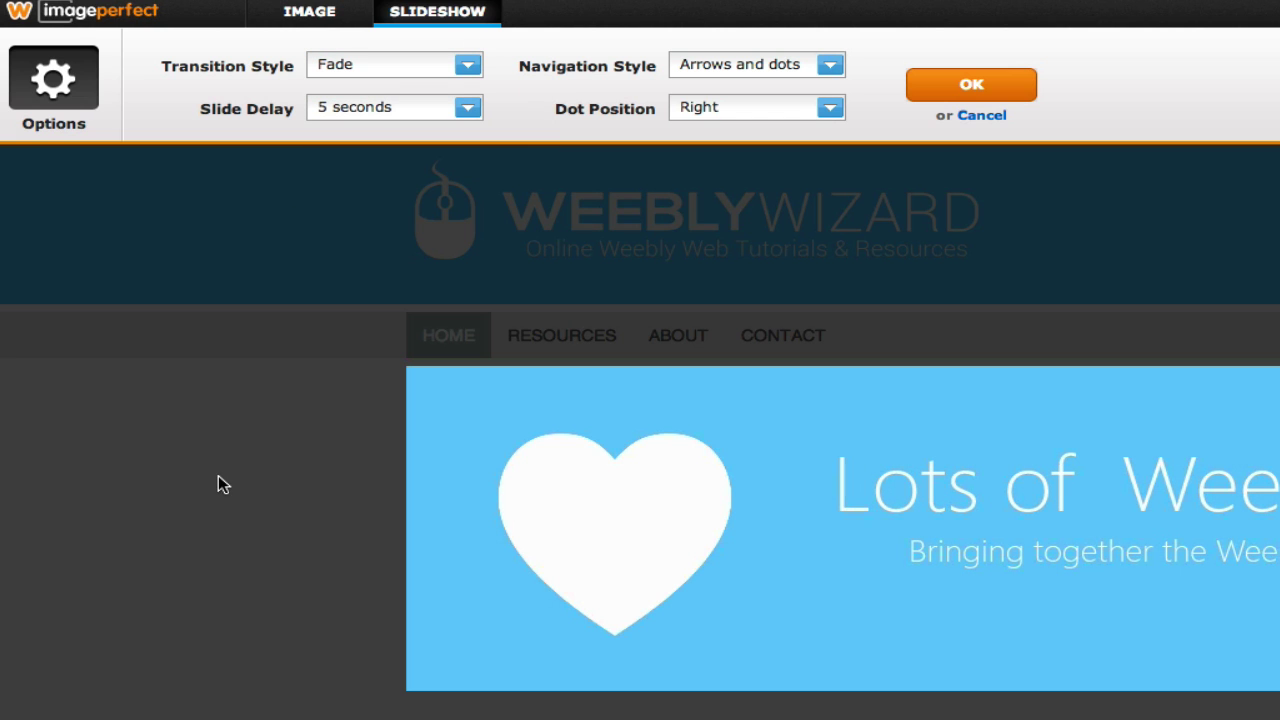
pyautogui.click(367, 70)
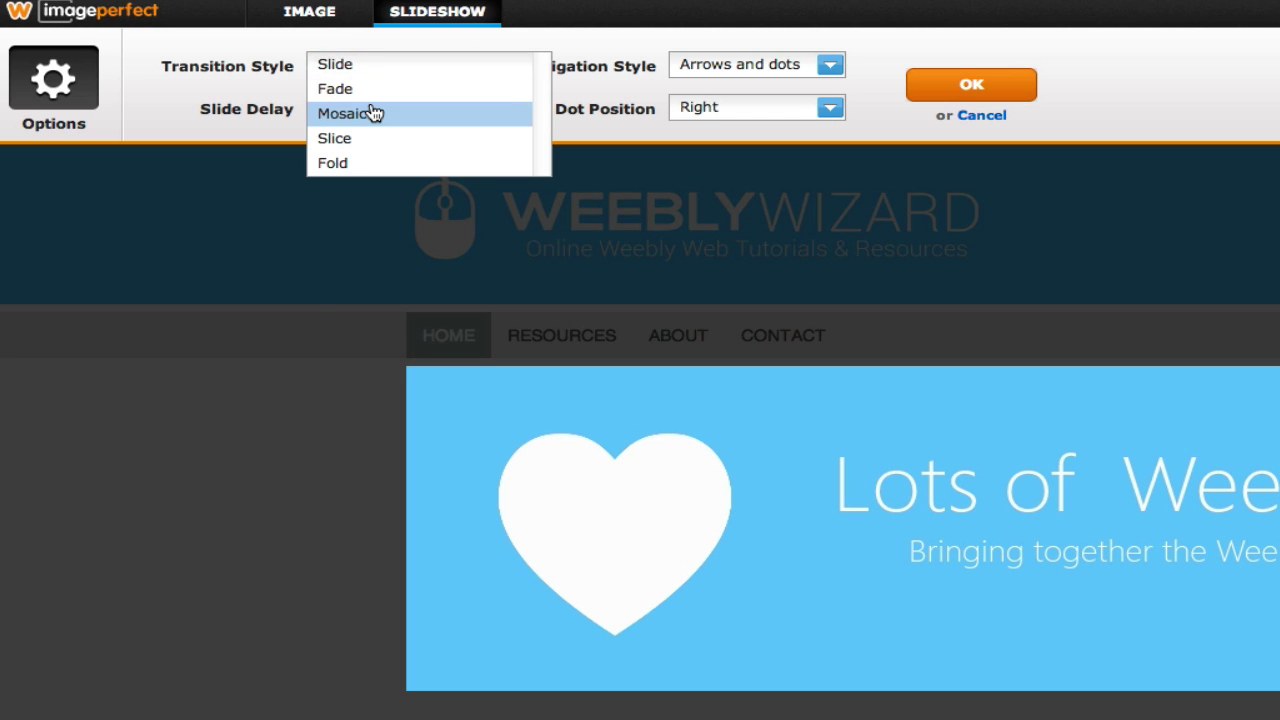
pyautogui.click(373, 115)
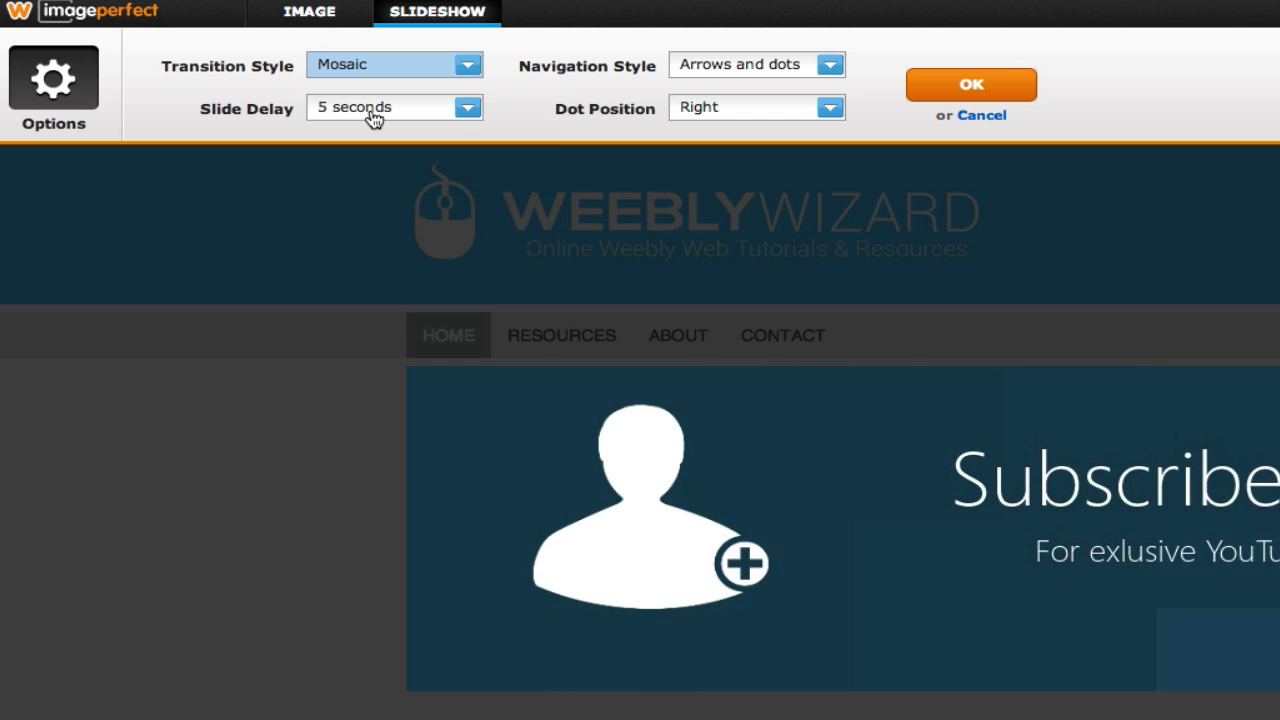
pyautogui.click(371, 70)
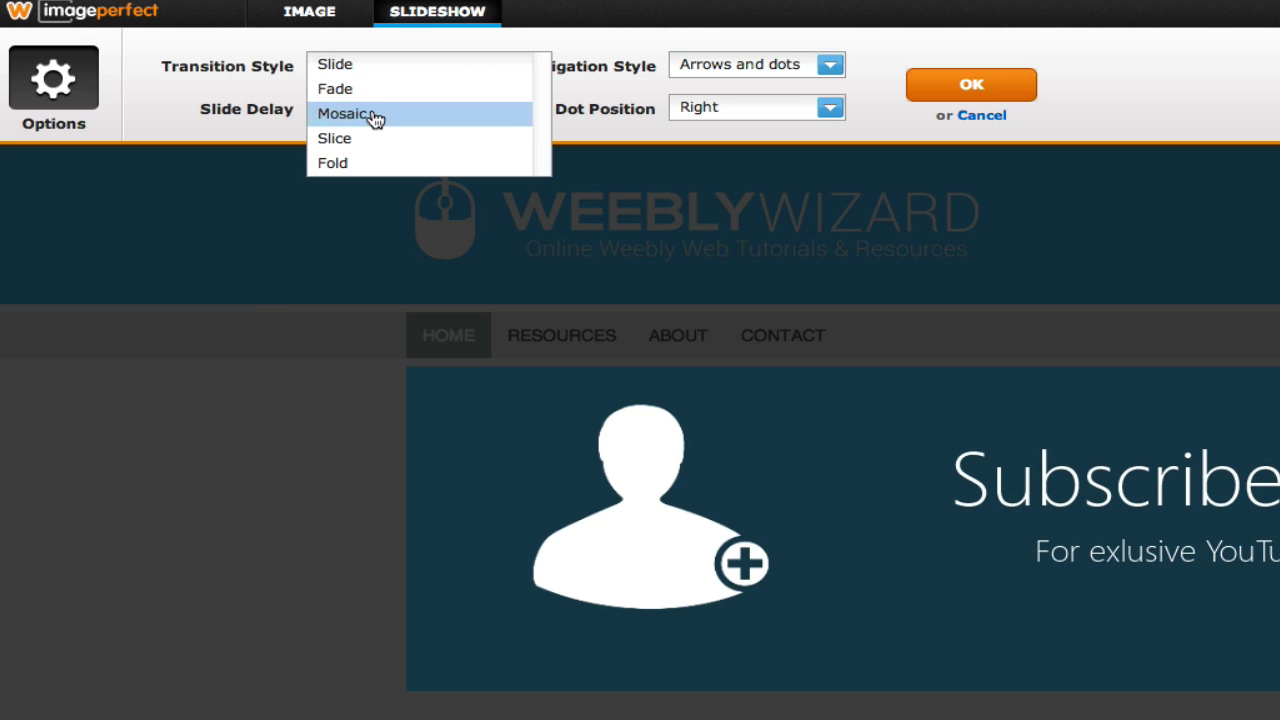
pyautogui.click(371, 137)
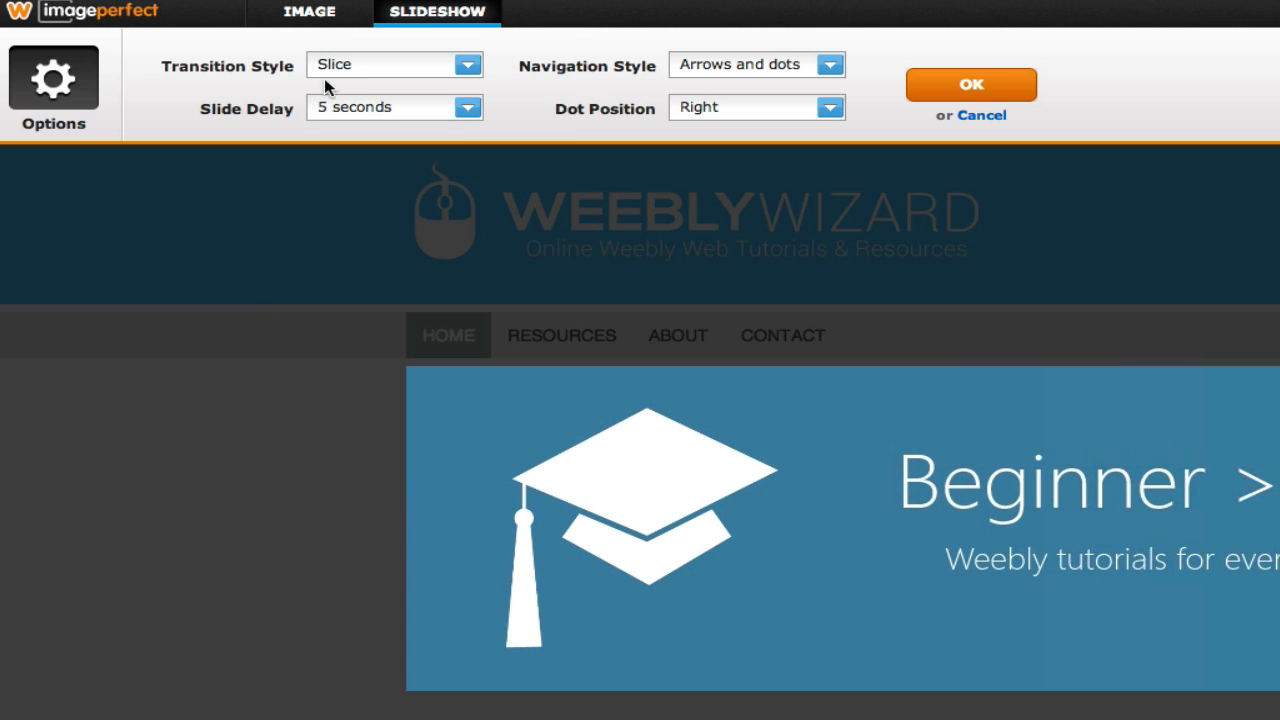
pyautogui.click(334, 72)
pyautogui.click(336, 164)
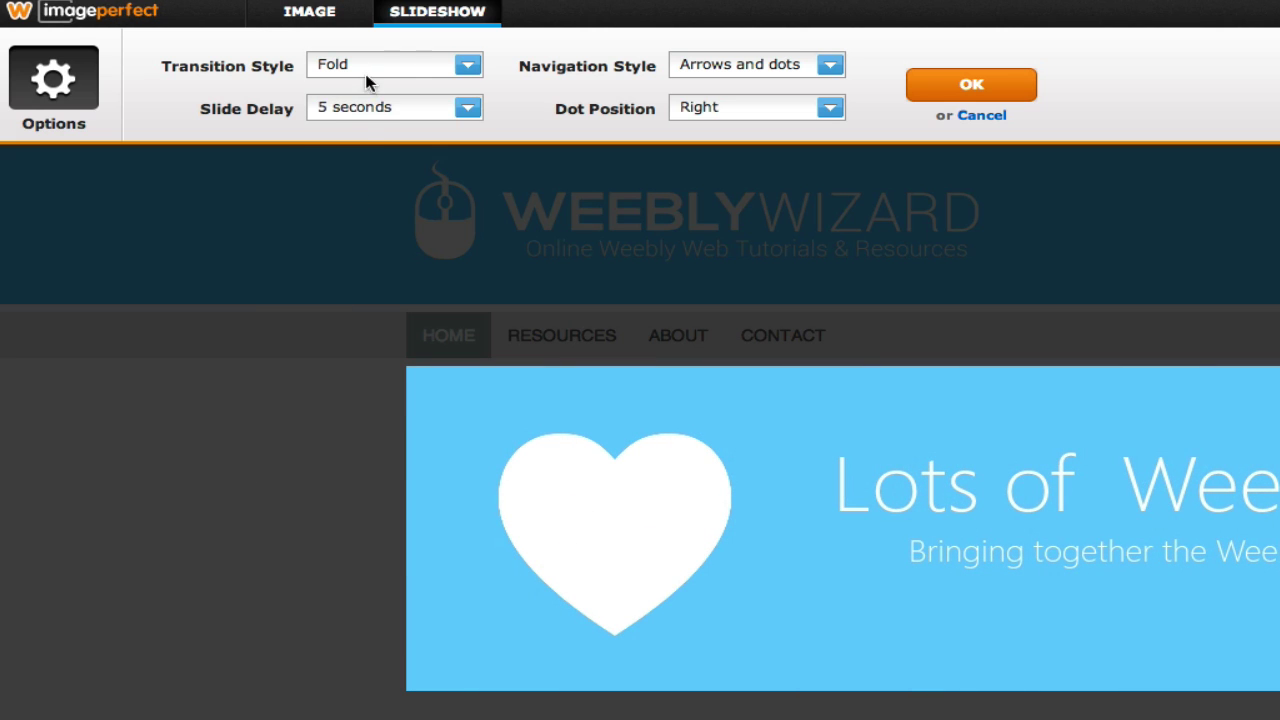
pyautogui.click(369, 81)
pyautogui.click(366, 73)
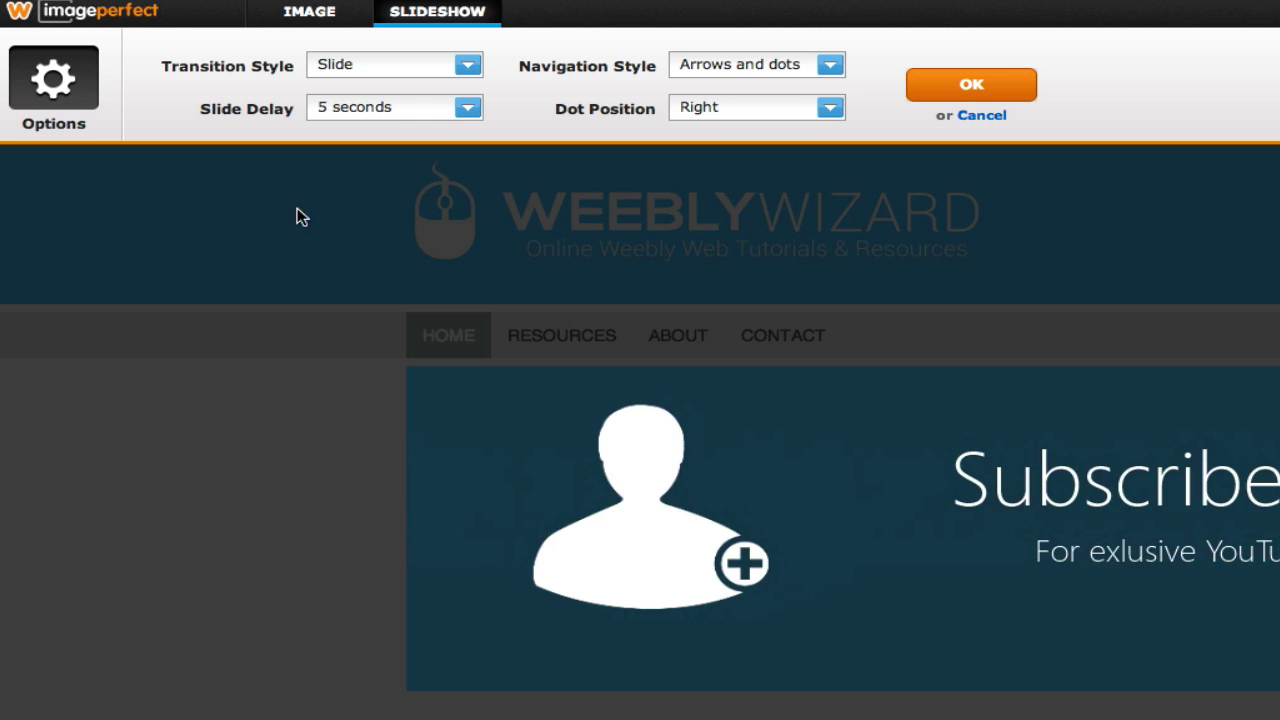
# Set the slide delay to 5 seconds and the navigation style to Arrows and dots
pyautogui.click(356, 112)
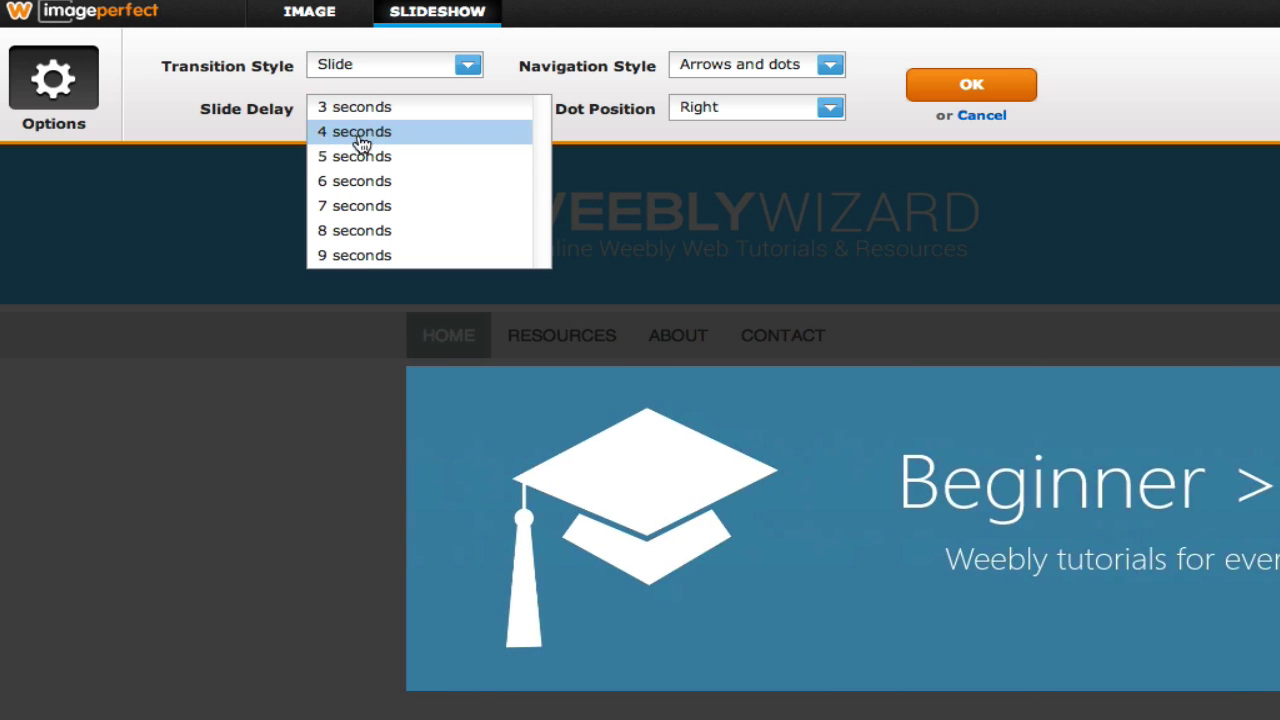
pyautogui.click(368, 163)
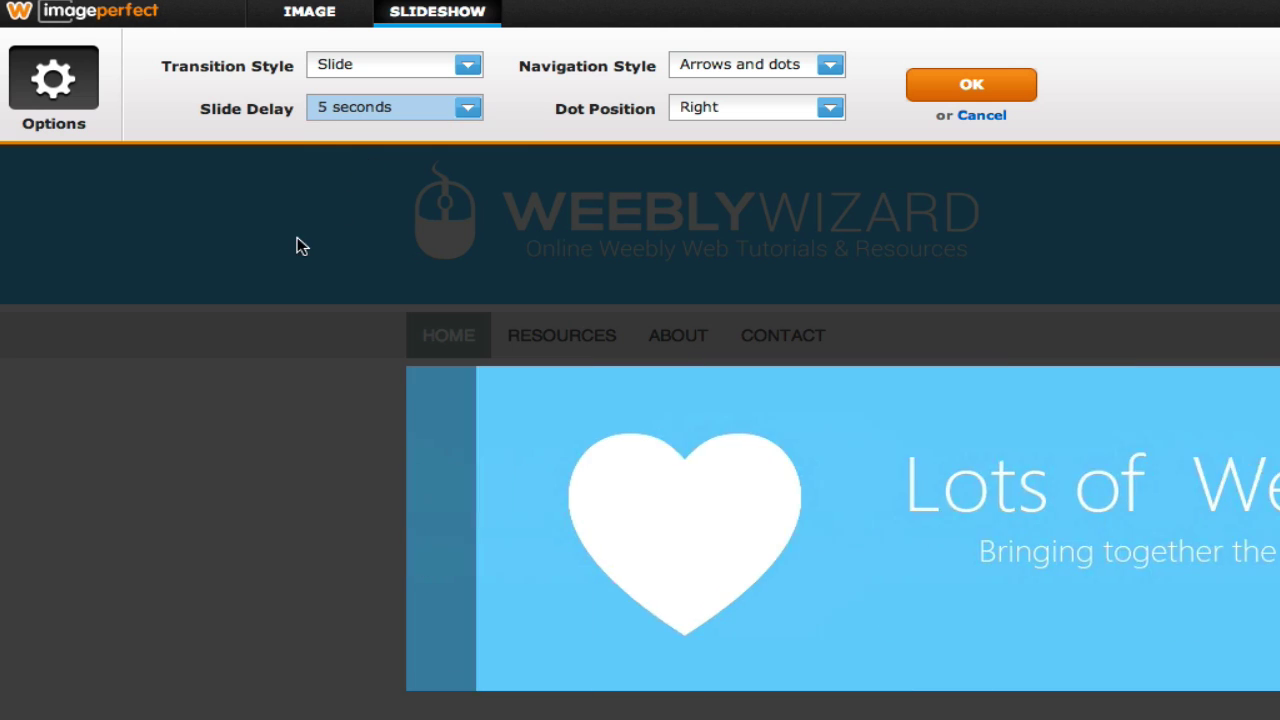
pyautogui.click(708, 76)
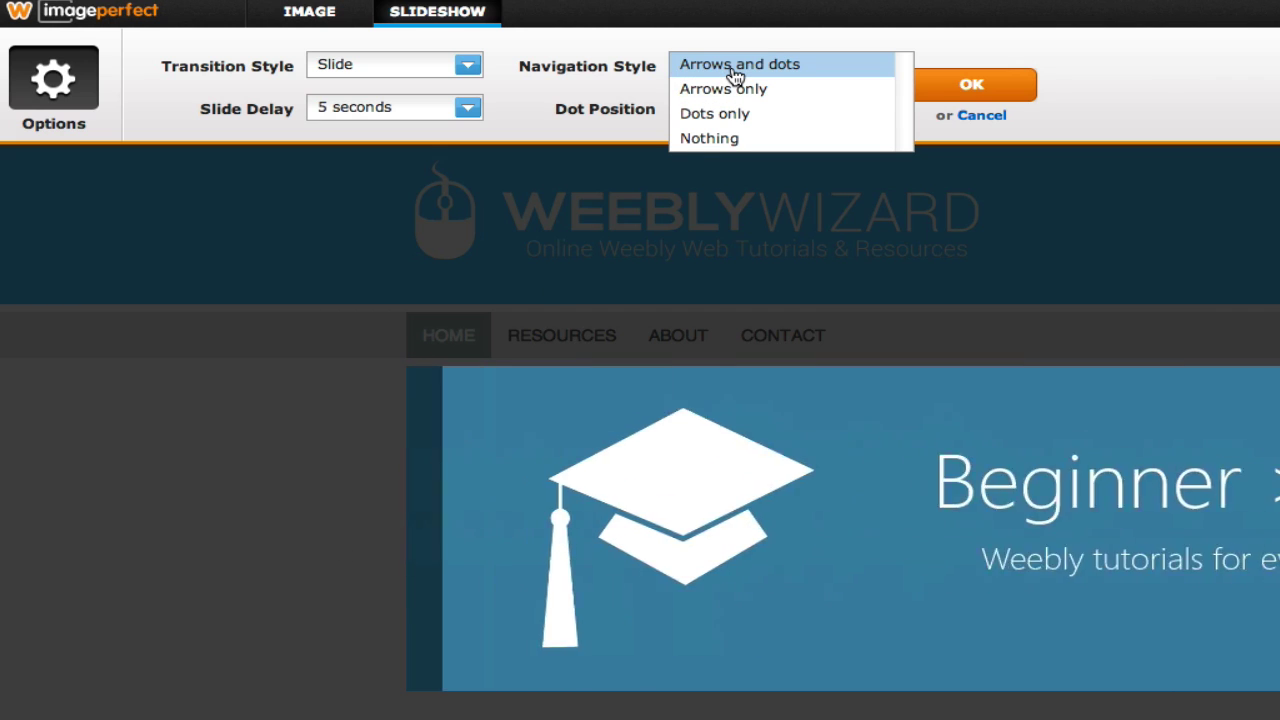
pyautogui.click(735, 68)
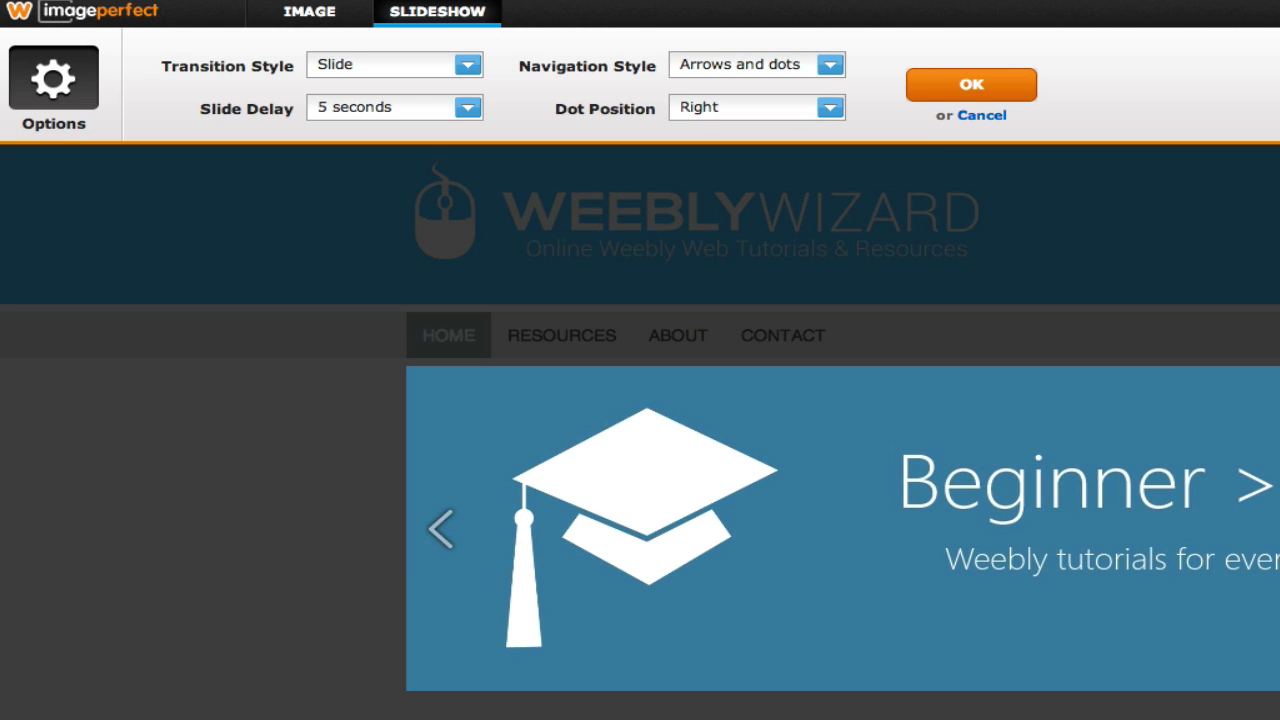
# Set the slideshow's dot position to Center and apply the slideshow options
pyautogui.click(760, 112)
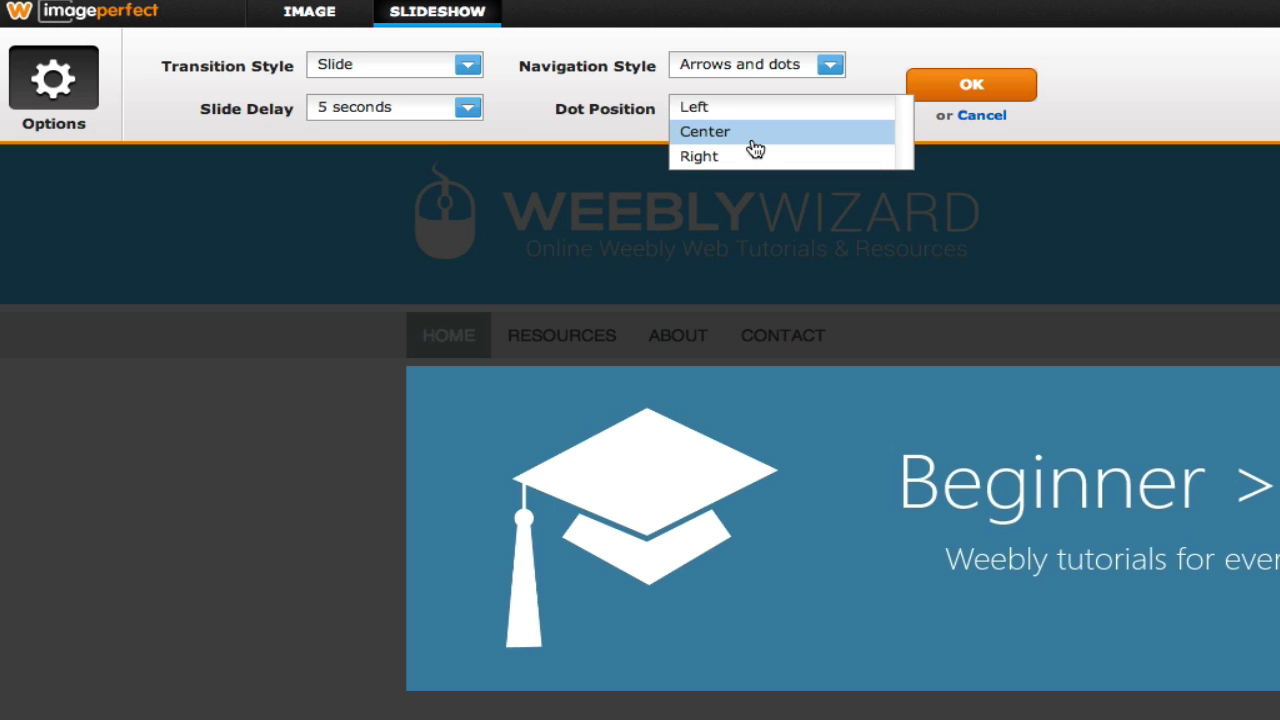
pyautogui.click(752, 137)
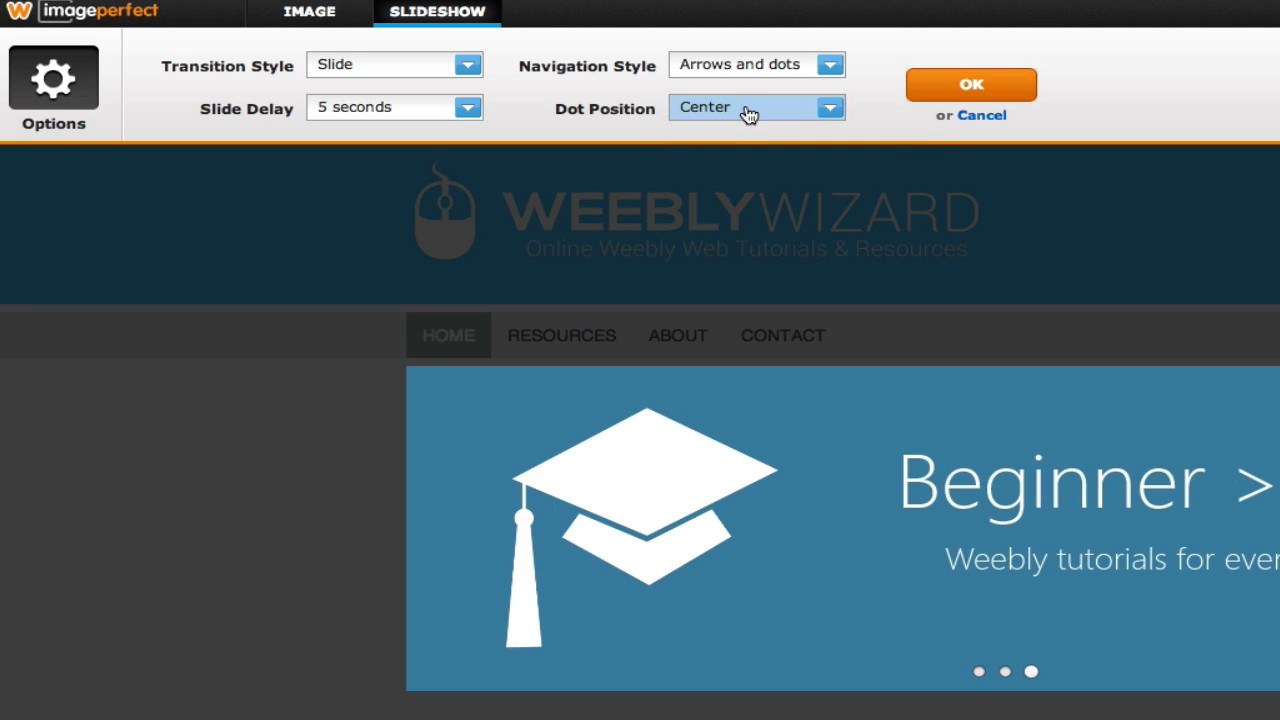
pyautogui.click(749, 114)
pyautogui.click(731, 153)
pyautogui.click(745, 121)
pyautogui.click(744, 133)
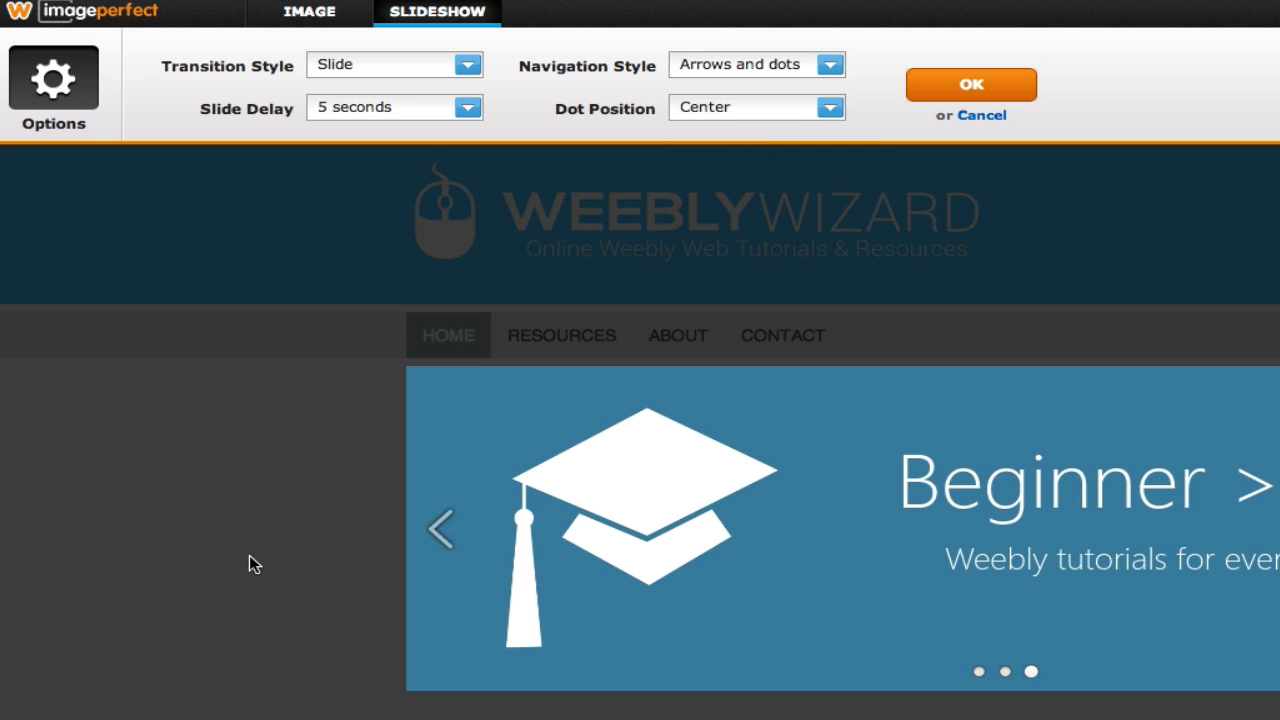
pyautogui.click(915, 85)
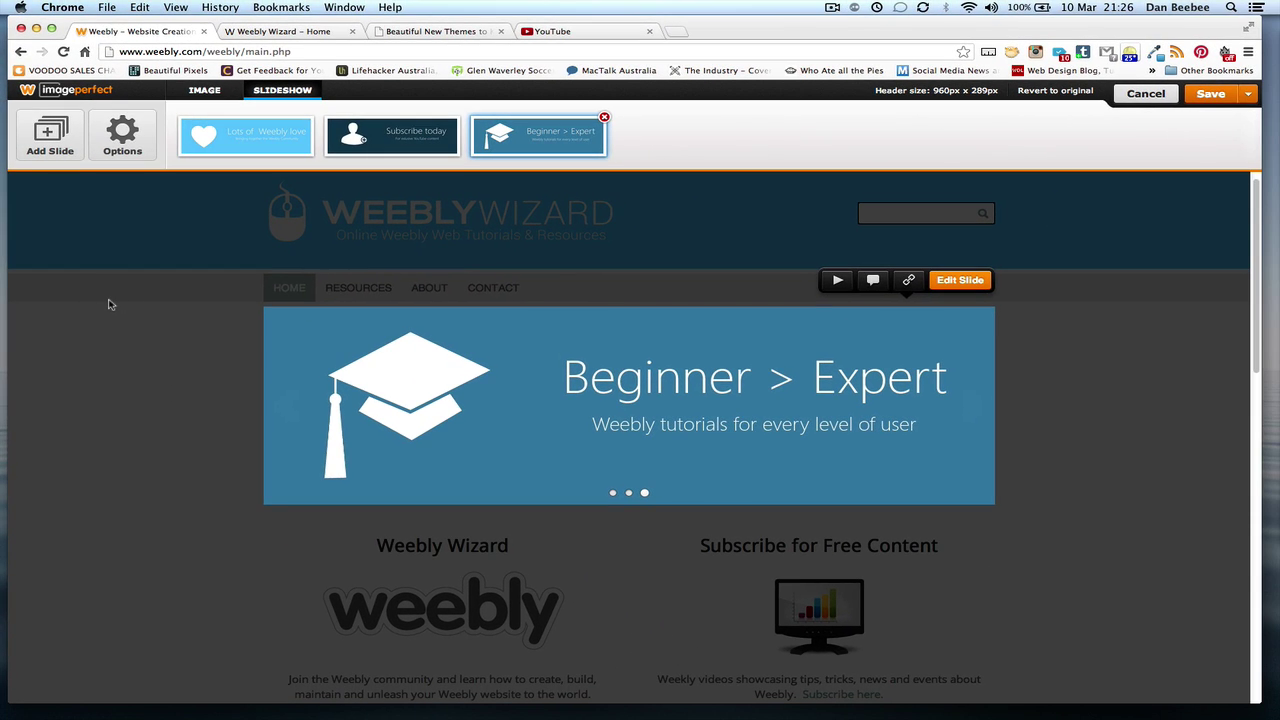
# Add a slide to the slideshow using Sliced Green Bean.jpg from the computer's Pictures folder
pyautogui.click(61, 154)
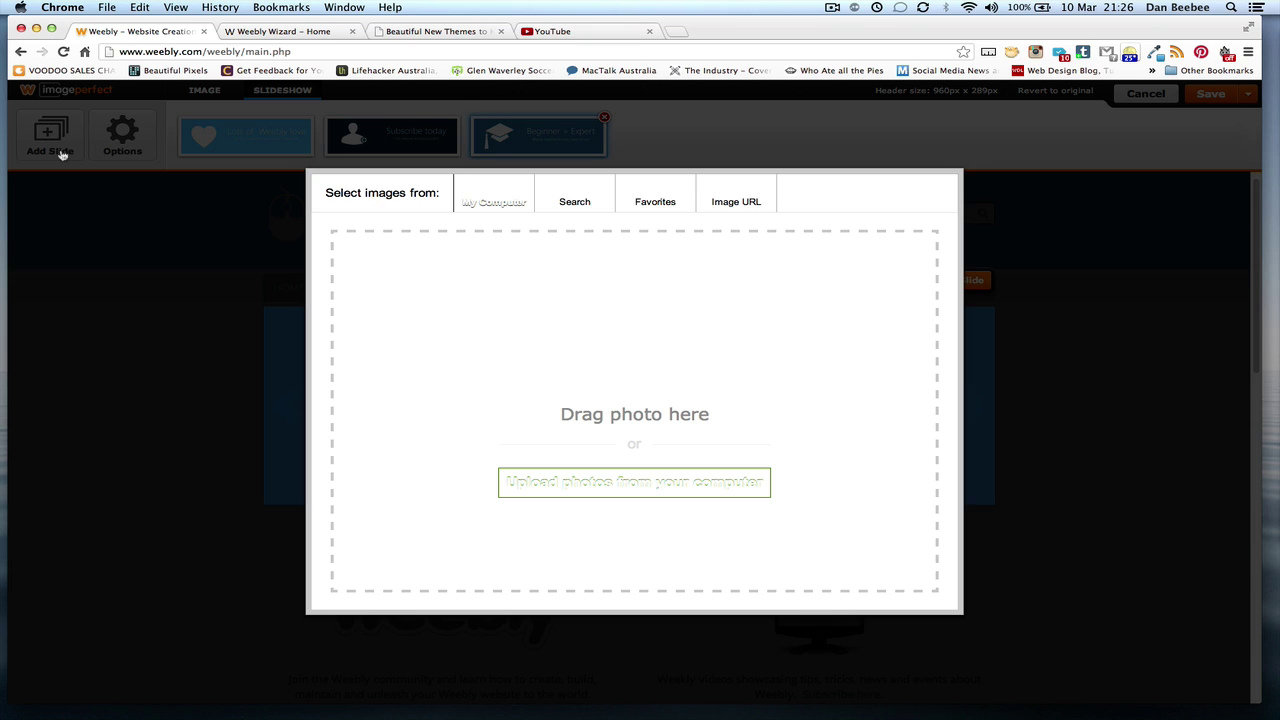
pyautogui.click(533, 485)
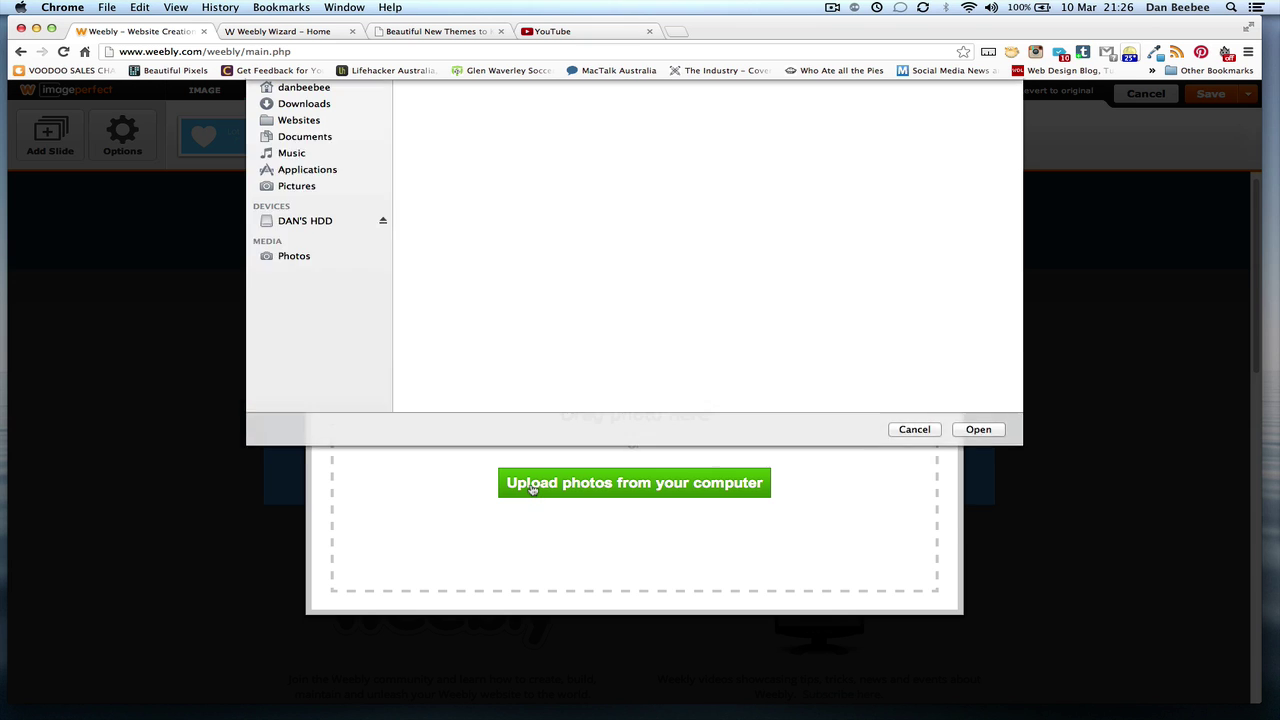
pyautogui.click(300, 264)
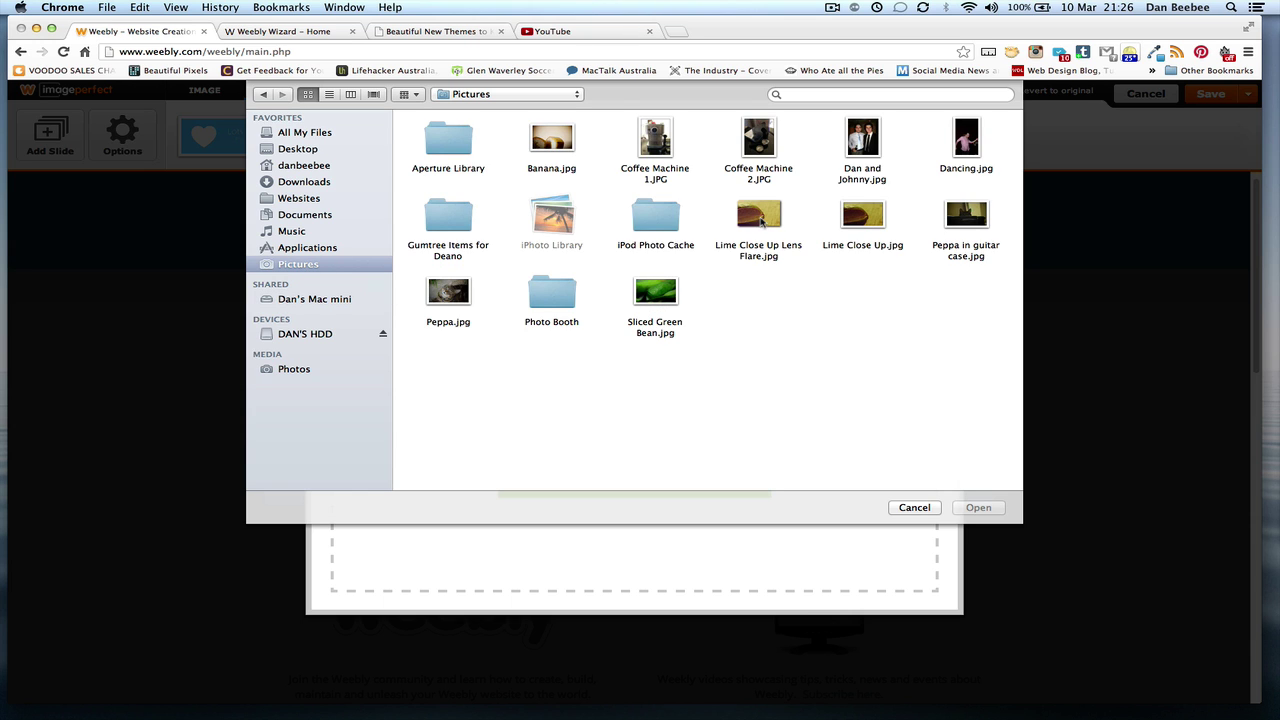
pyautogui.click(659, 294)
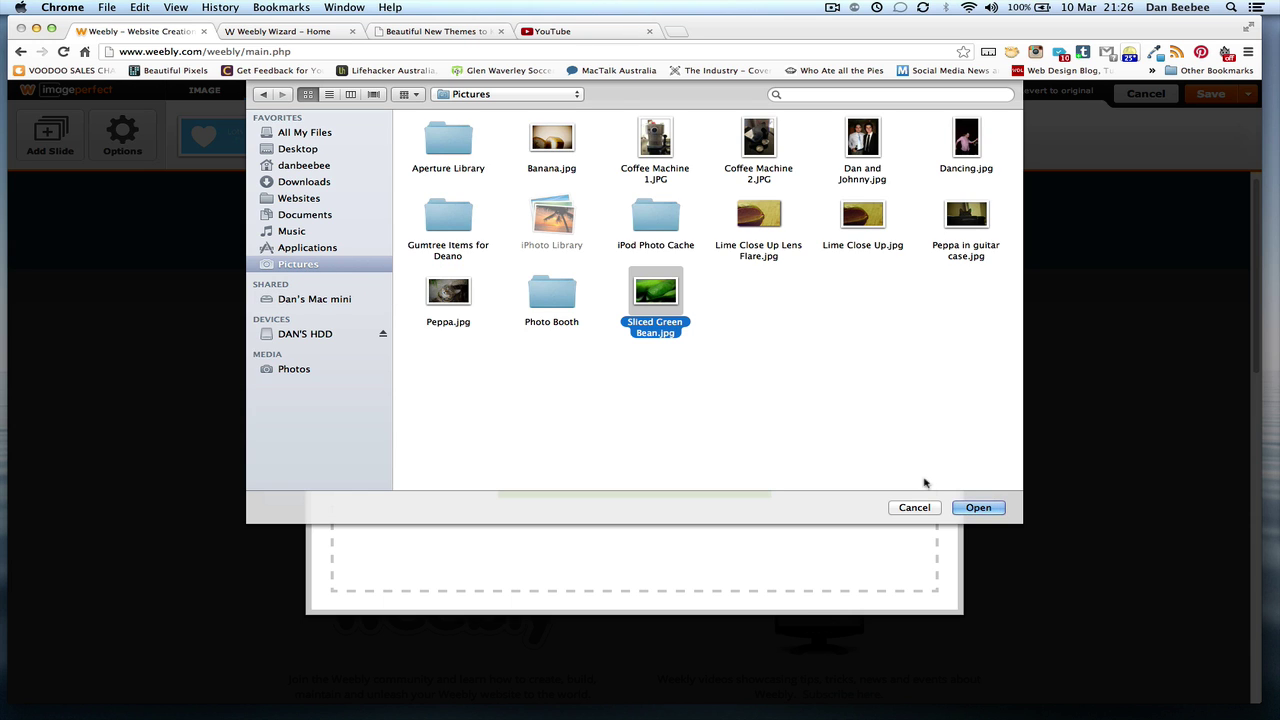
pyautogui.click(977, 507)
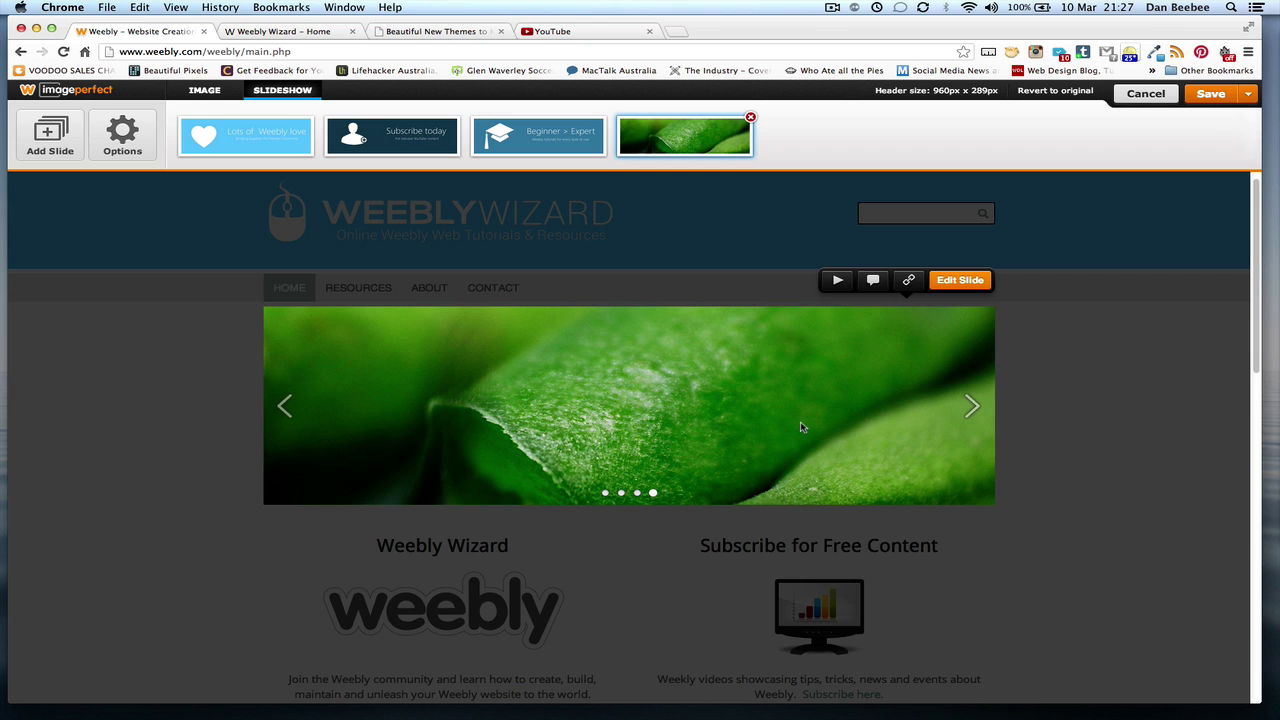
# Edit the green bean slide, shift its image upward so a lower part fills the header, and save the slide
pyautogui.click(958, 281)
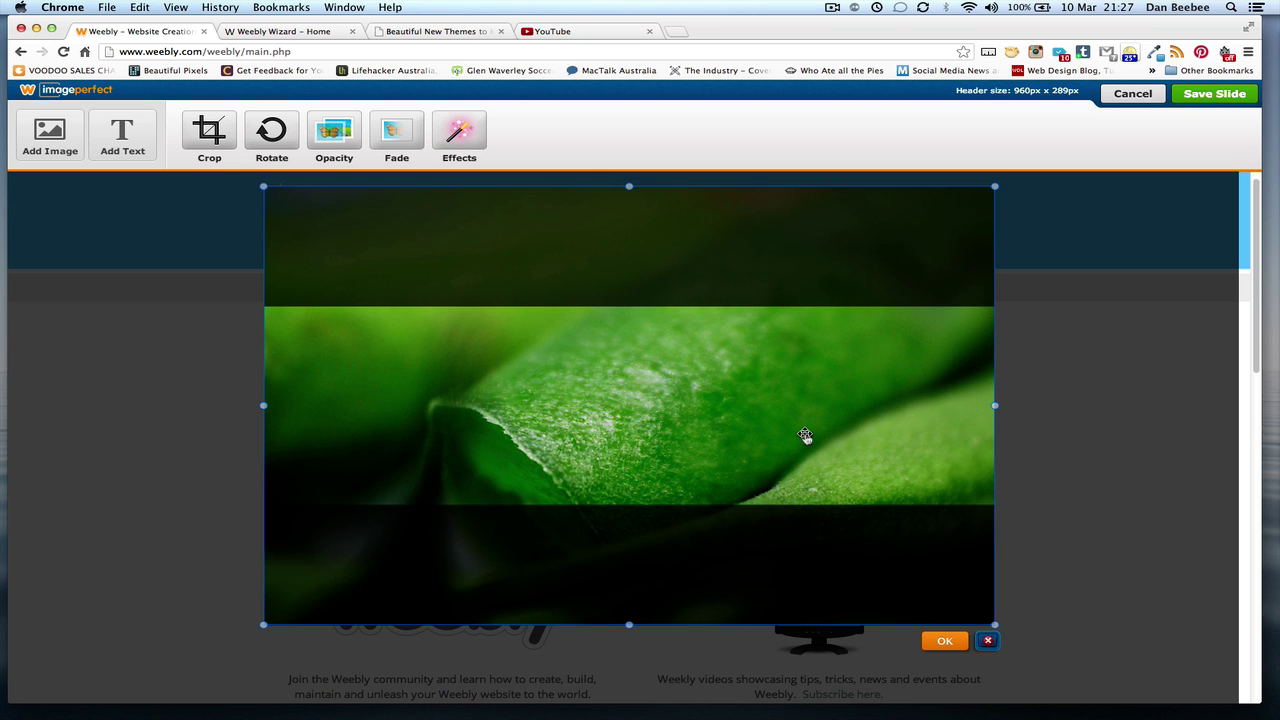
pyautogui.moveTo(760, 437); pyautogui.dragTo(760, 352)
pyautogui.click(945, 558)
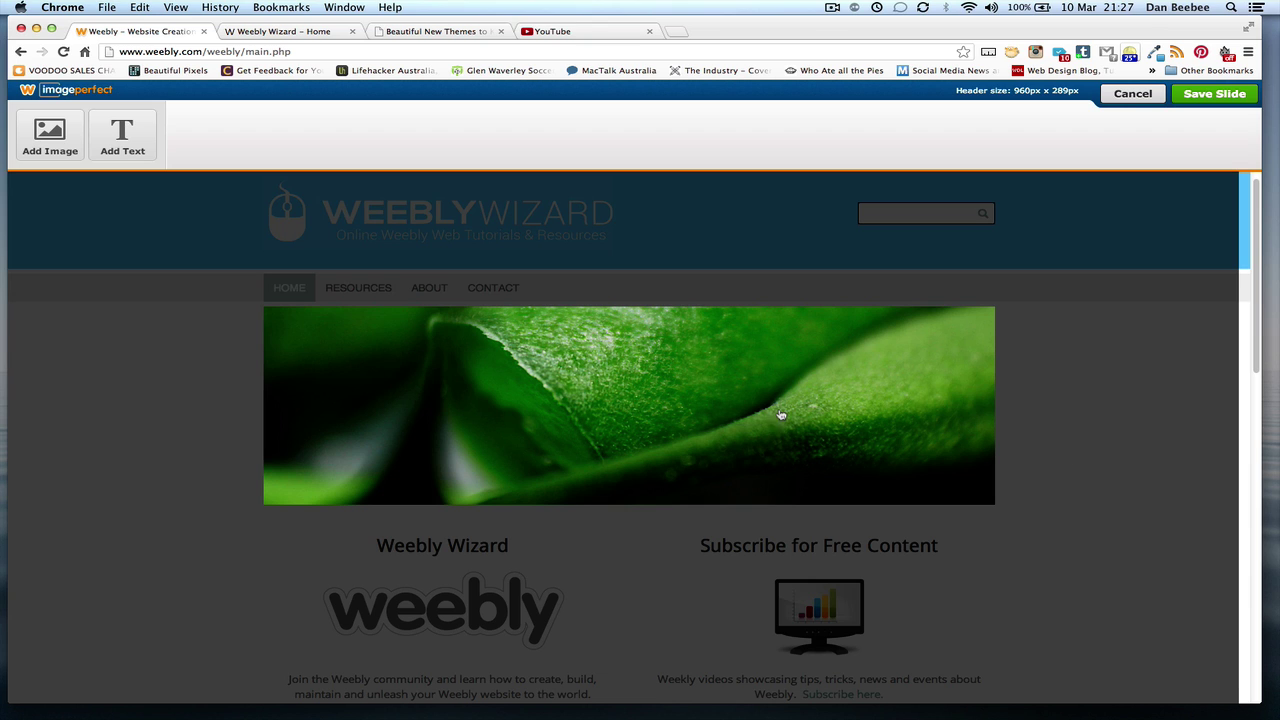
pyautogui.click(485, 368)
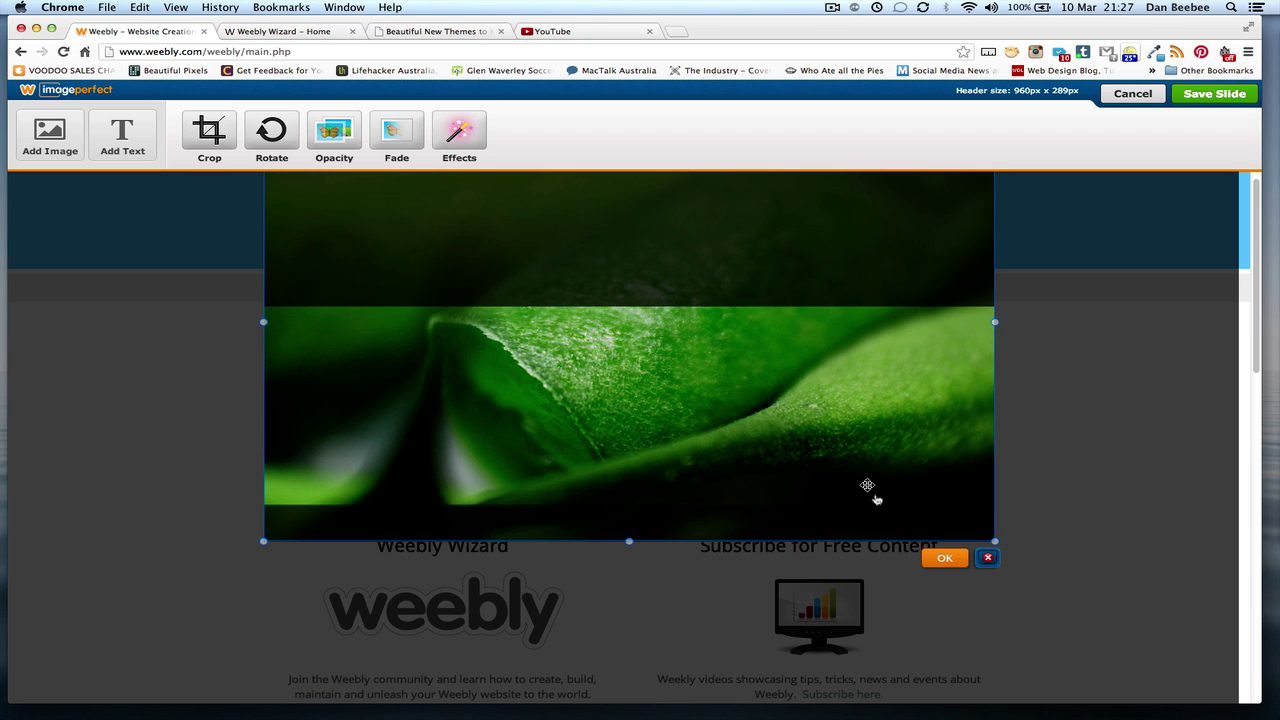
pyautogui.click(945, 558)
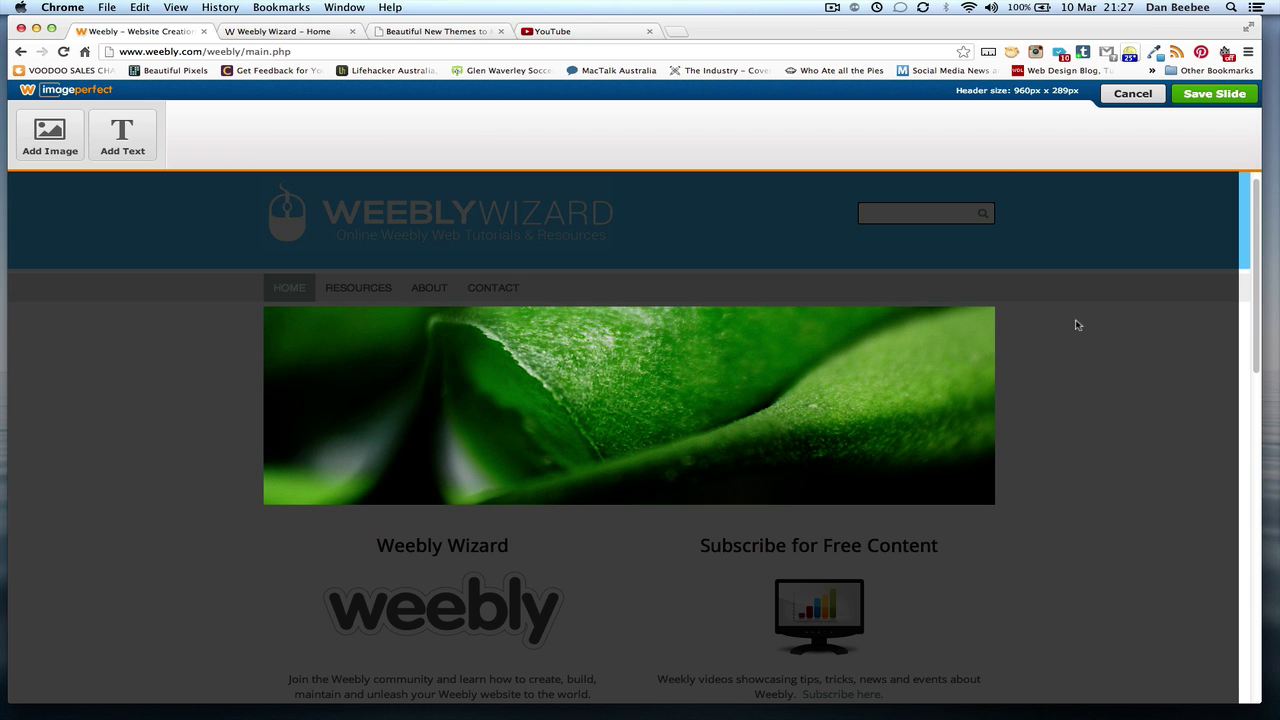
pyautogui.click(1204, 98)
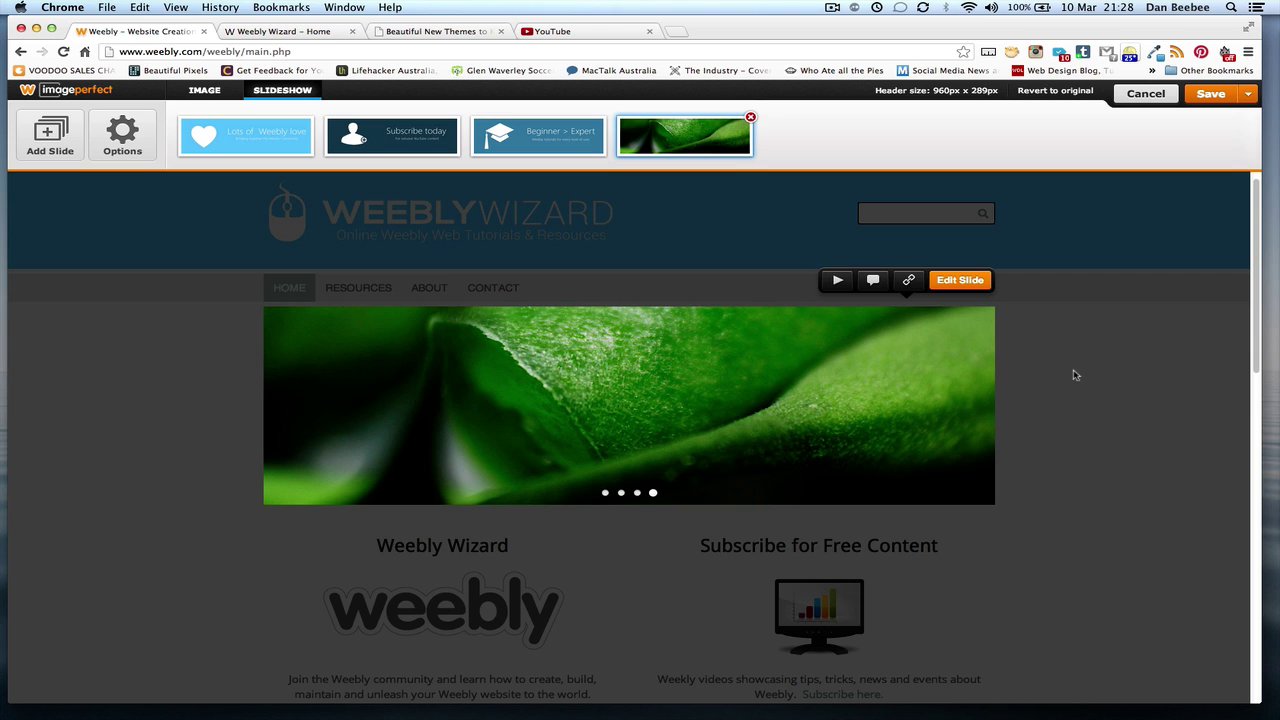
# Play the slideshow preview, pause it on the "Subscribe today" slide and caption that slide "An Example of some text"
pyautogui.click(846, 284)
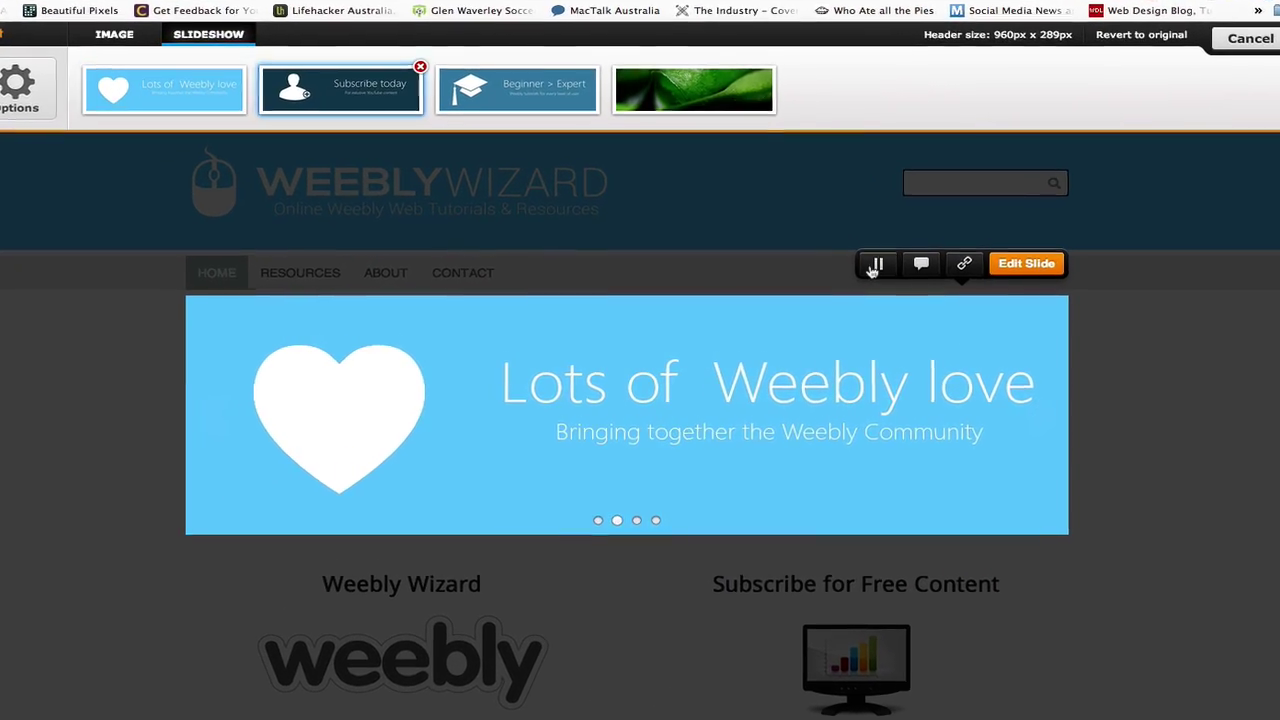
pyautogui.click(875, 265)
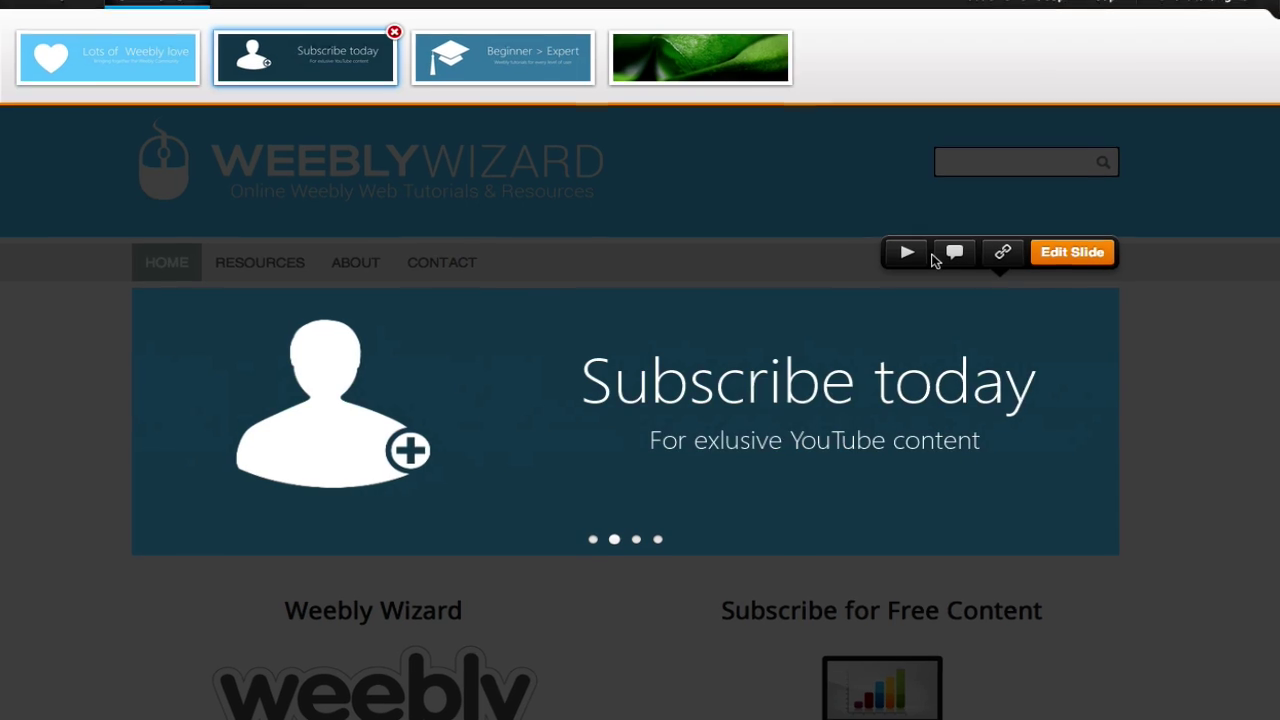
pyautogui.click(954, 252)
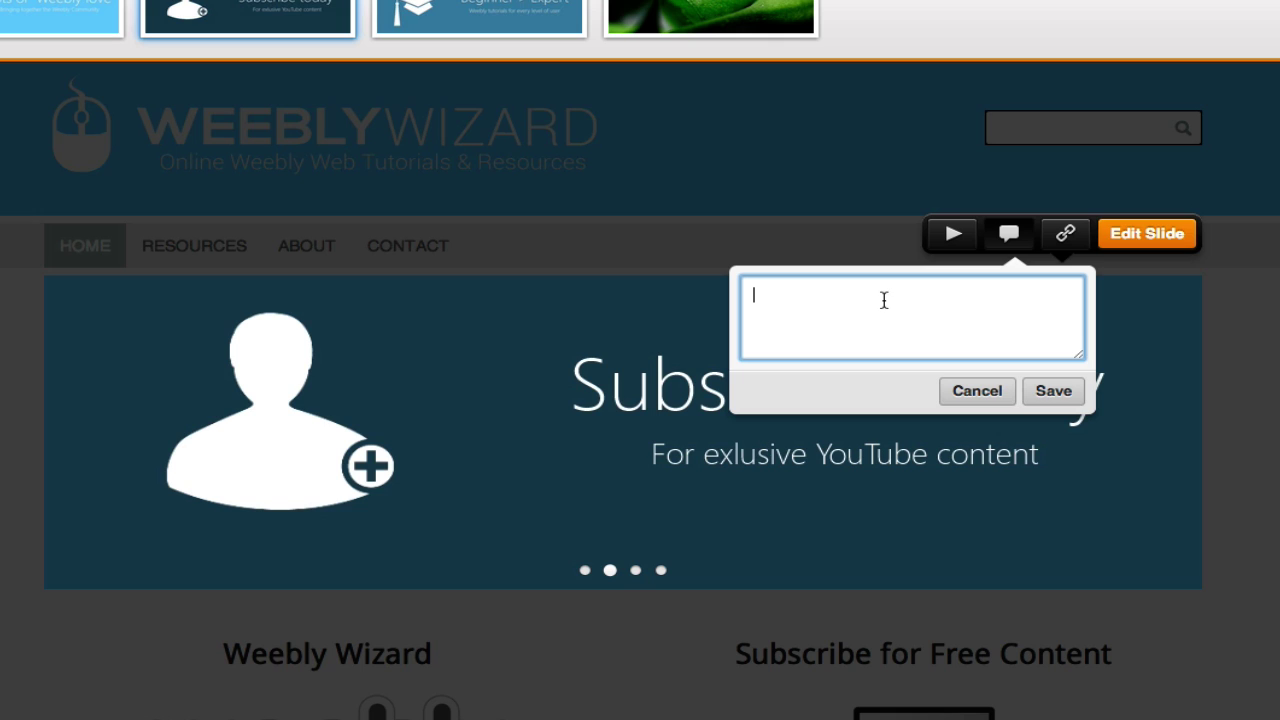
pyautogui.write('An Example of som')
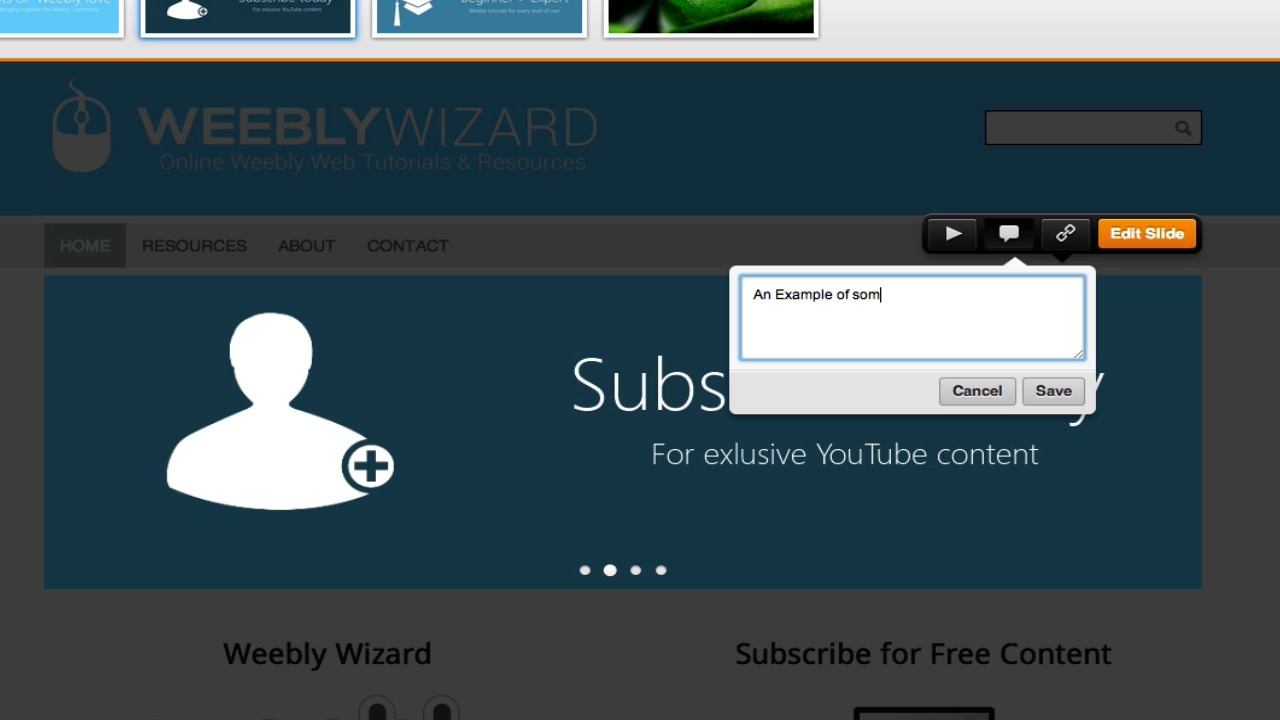
pyautogui.write('e text')
pyautogui.click(1058, 396)
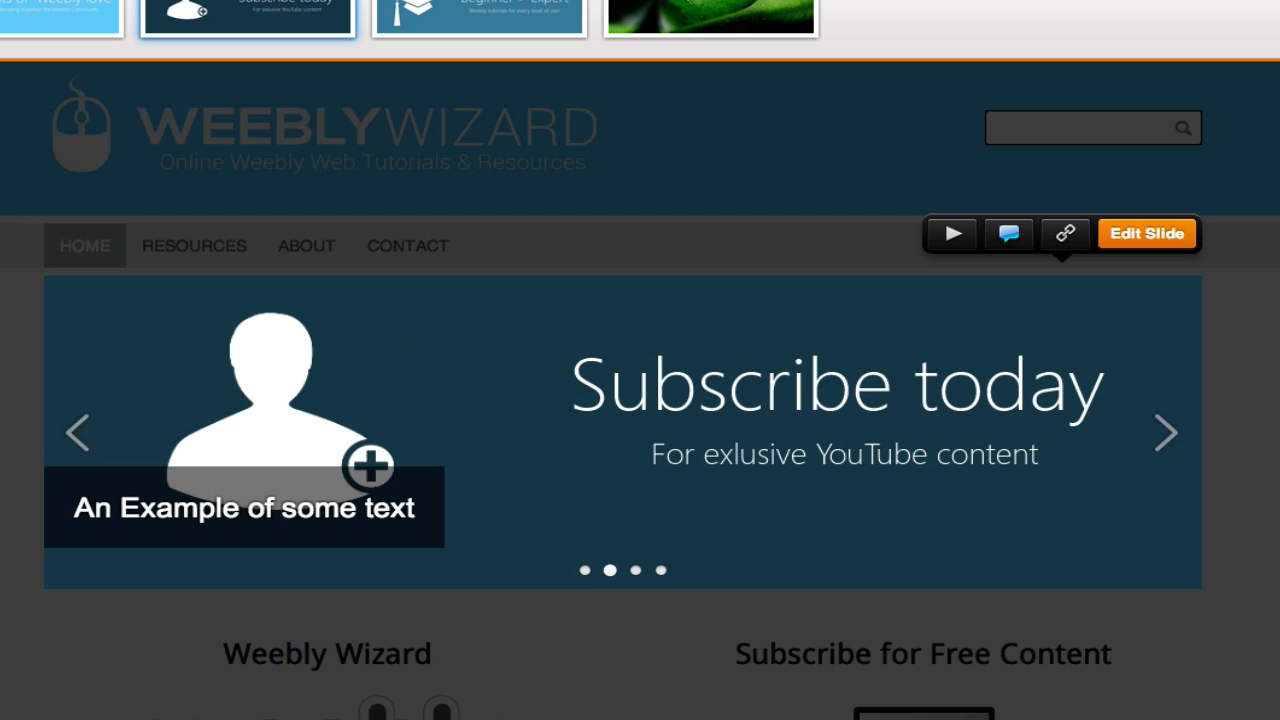
# Go to the green bean slide and give it the caption "Example of text"
pyautogui.click(1166, 437)
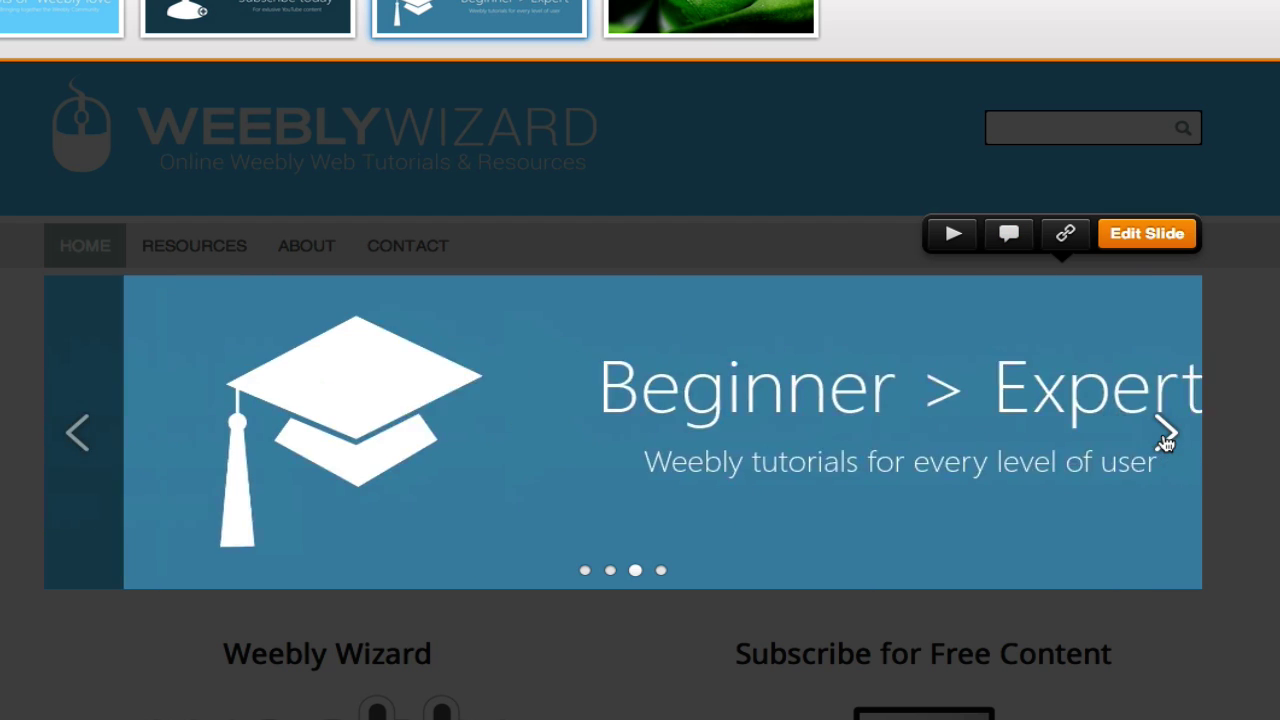
pyautogui.click(1166, 438)
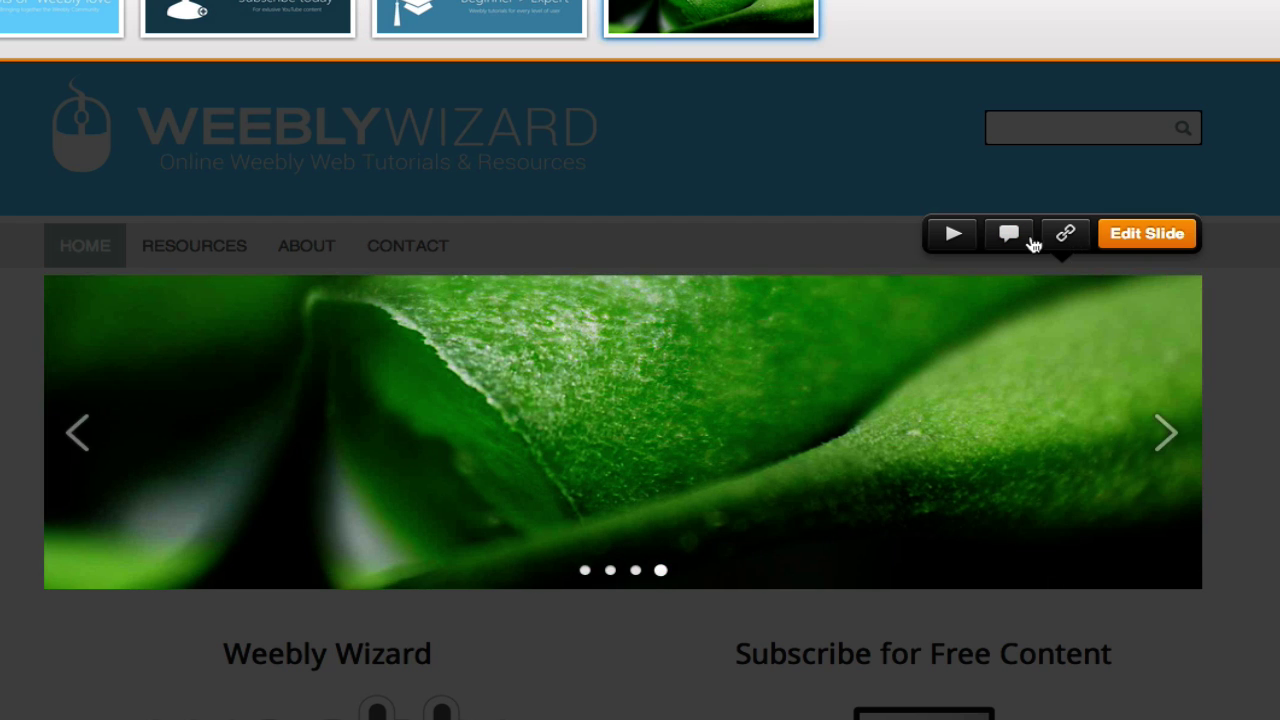
pyautogui.click(1026, 240)
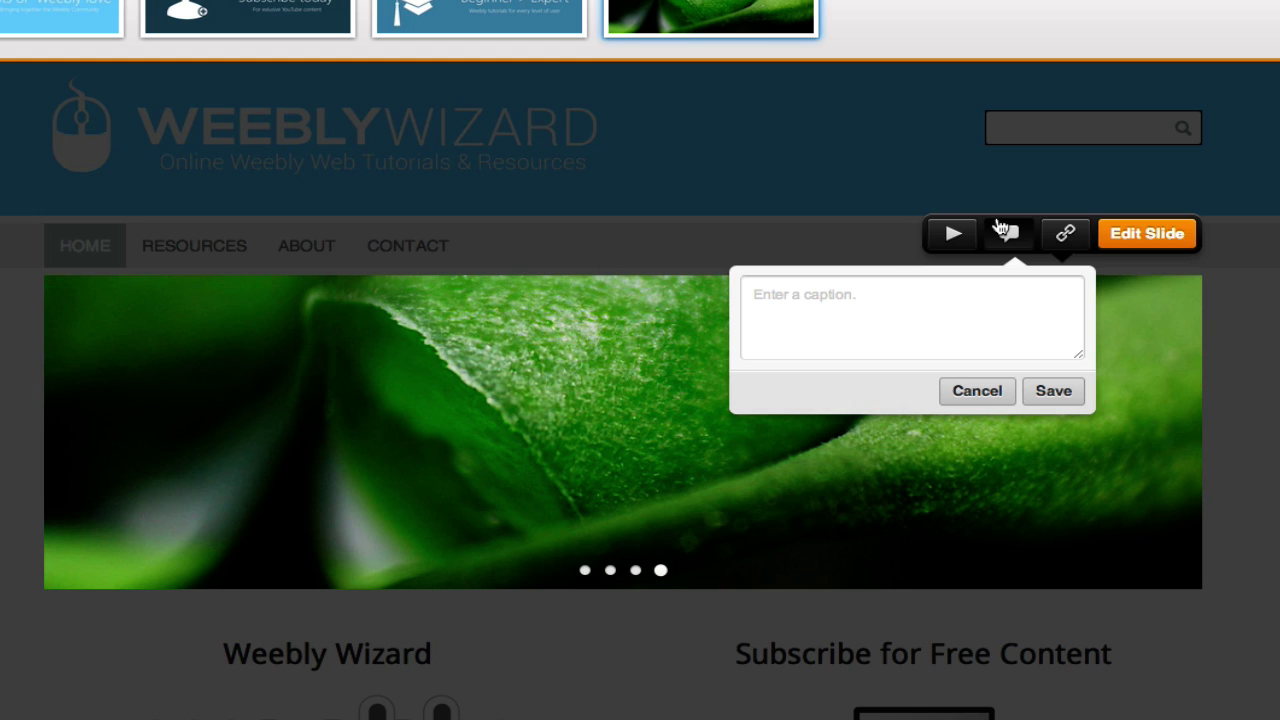
pyautogui.click(891, 287)
pyautogui.write('E')
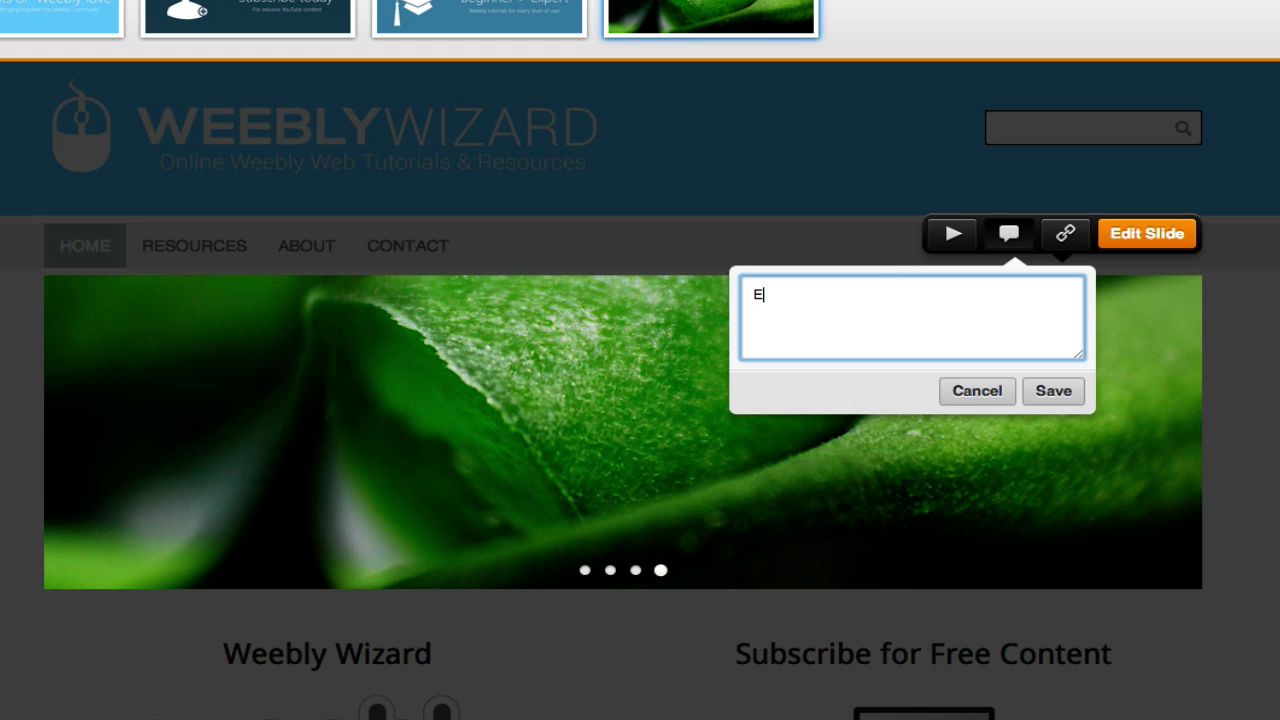
pyautogui.write('xample of text')
pyautogui.click(1074, 394)
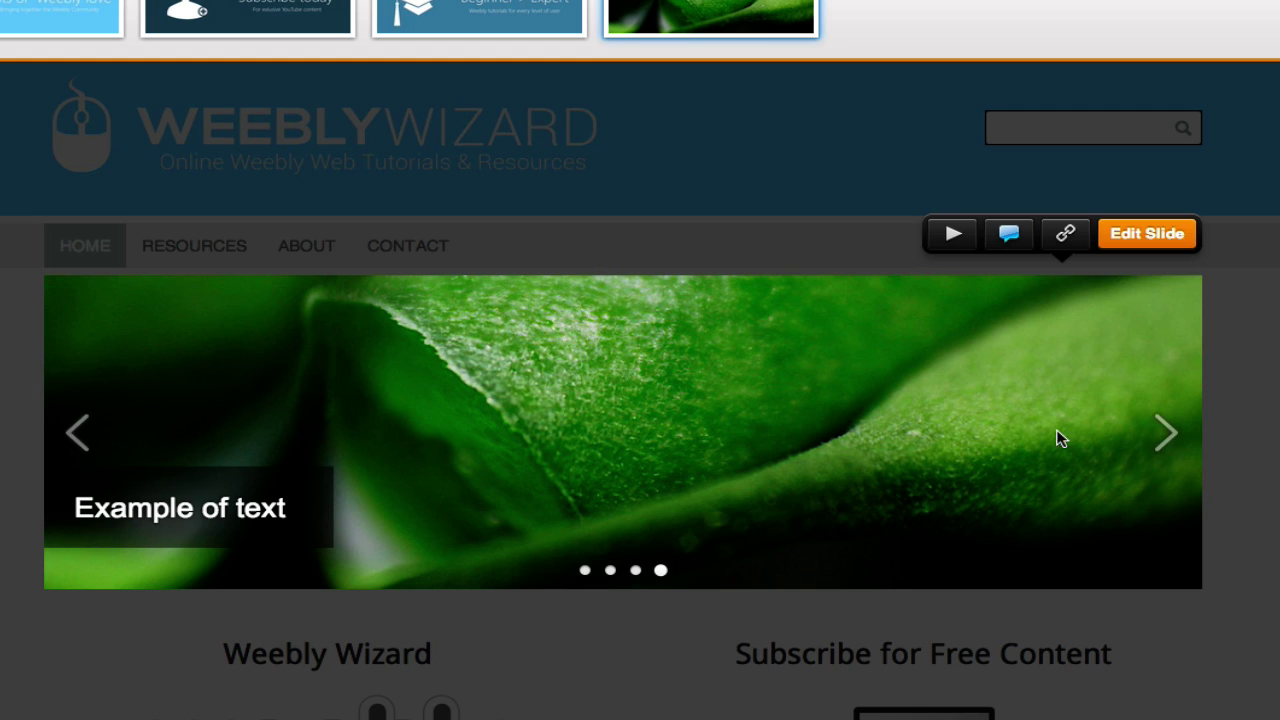
# Open the link settings of the "Lots of Weebly love" slide, try the File on Your Website option and remove the link
pyautogui.click(1162, 437)
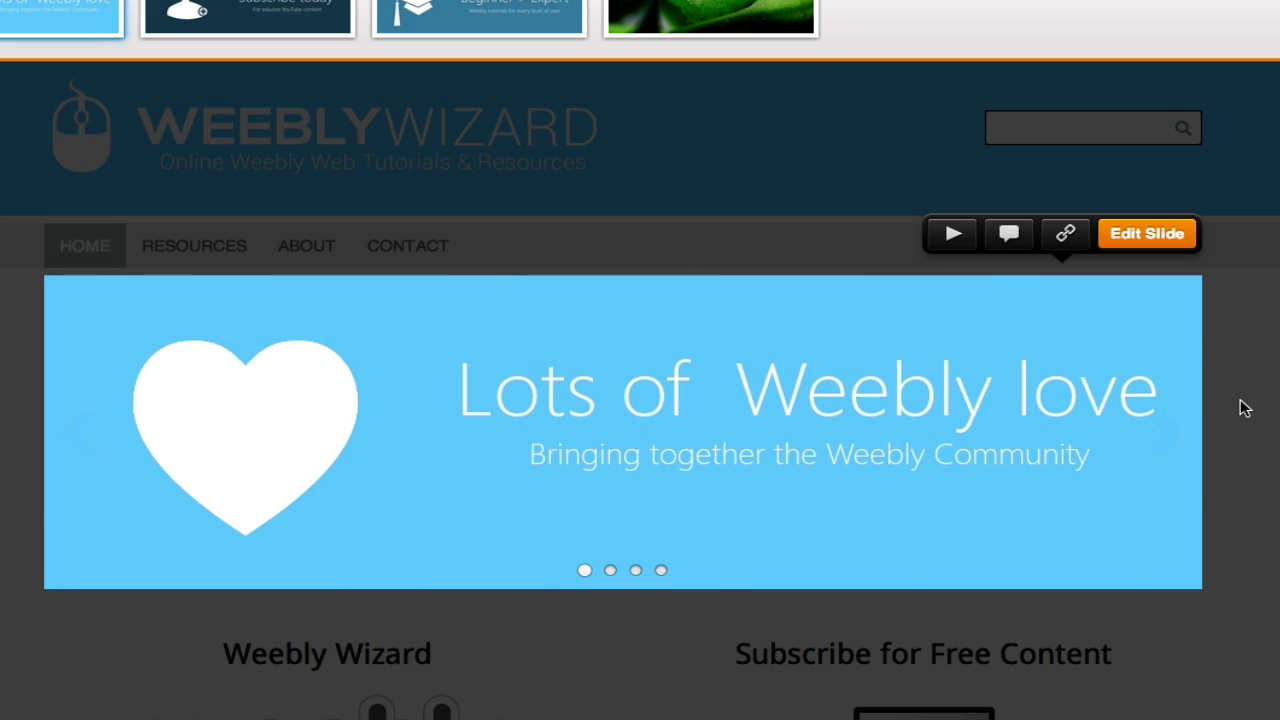
pyautogui.click(1066, 234)
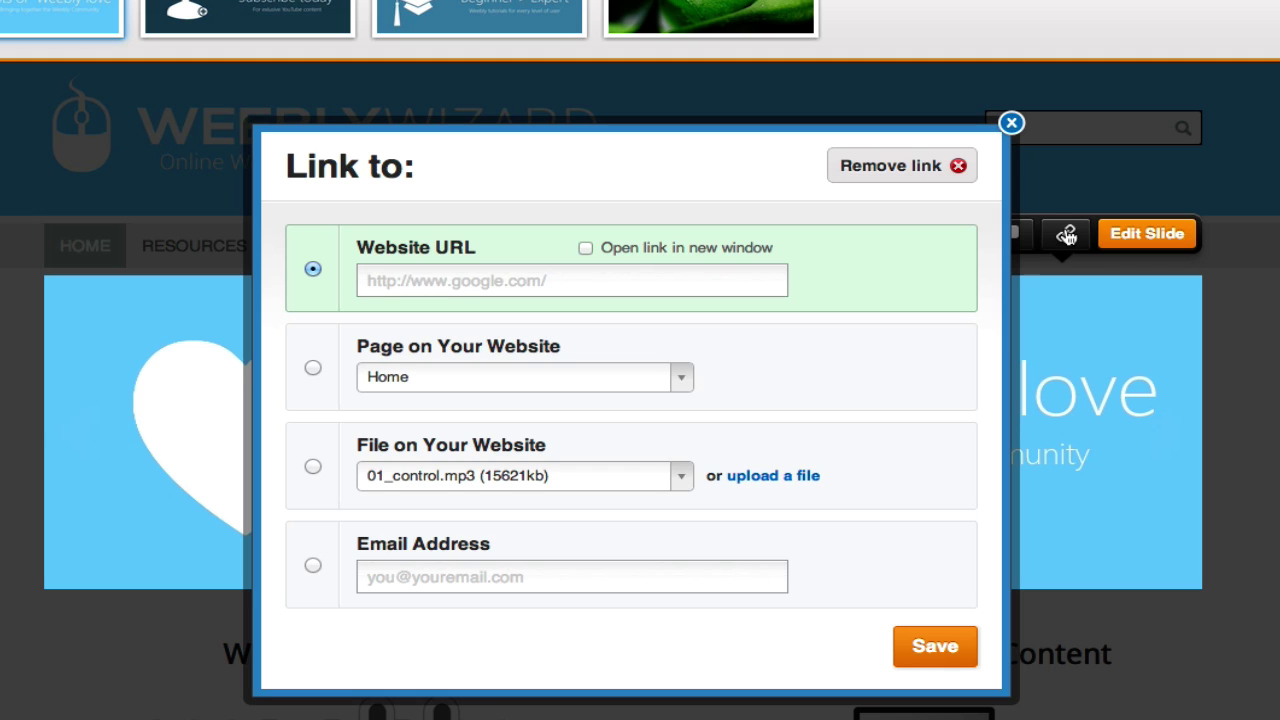
pyautogui.click(437, 283)
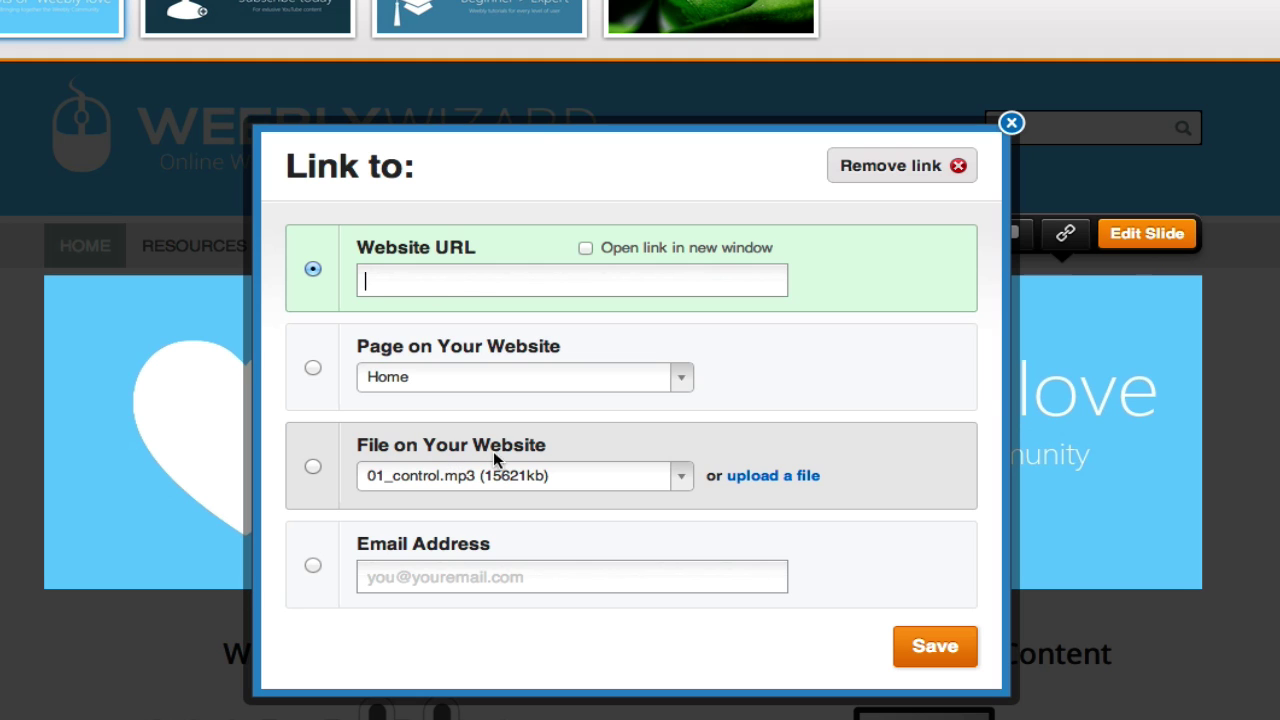
pyautogui.click(314, 469)
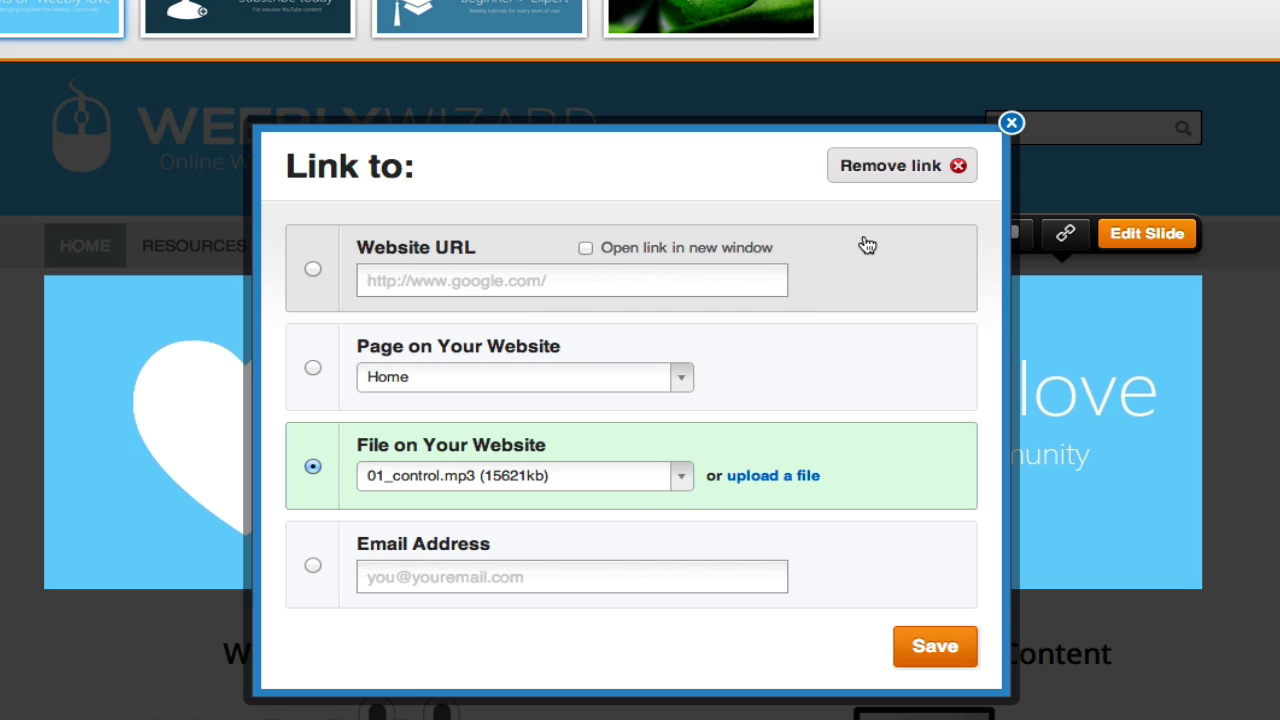
pyautogui.click(877, 168)
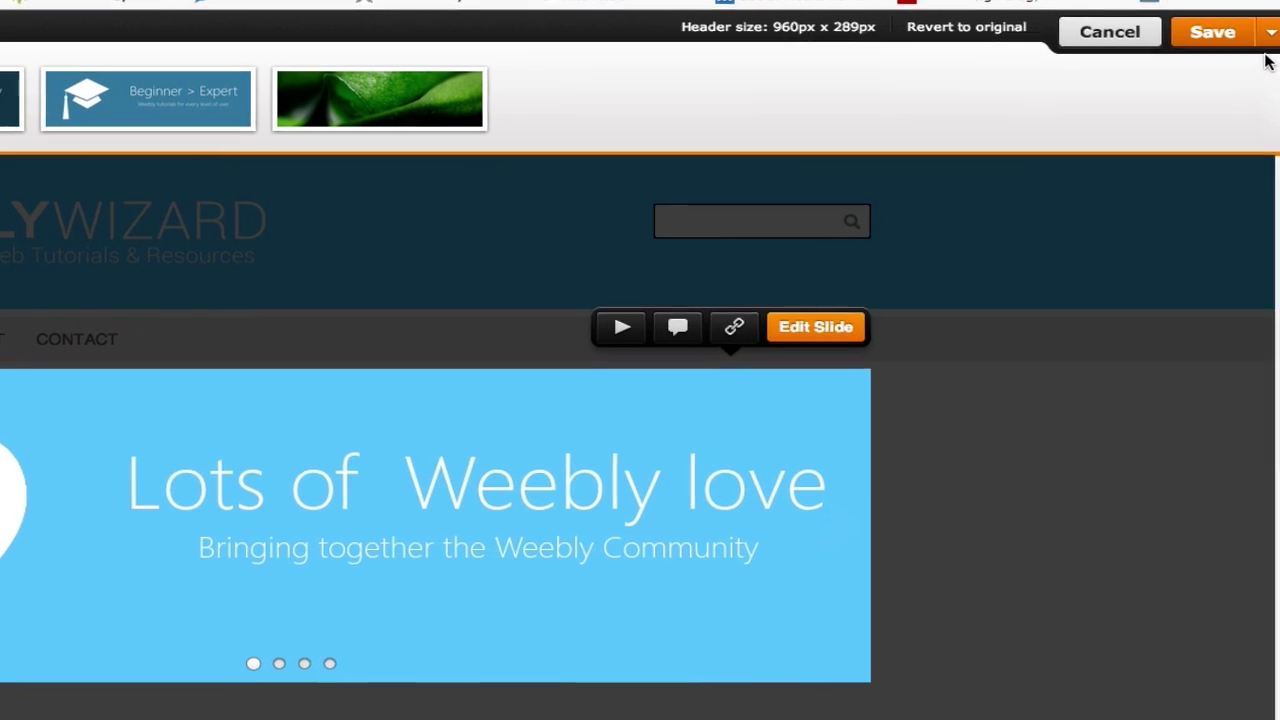
# Review which pages the slideshow can be saved to without choosing an option
pyautogui.click(1263, 38)
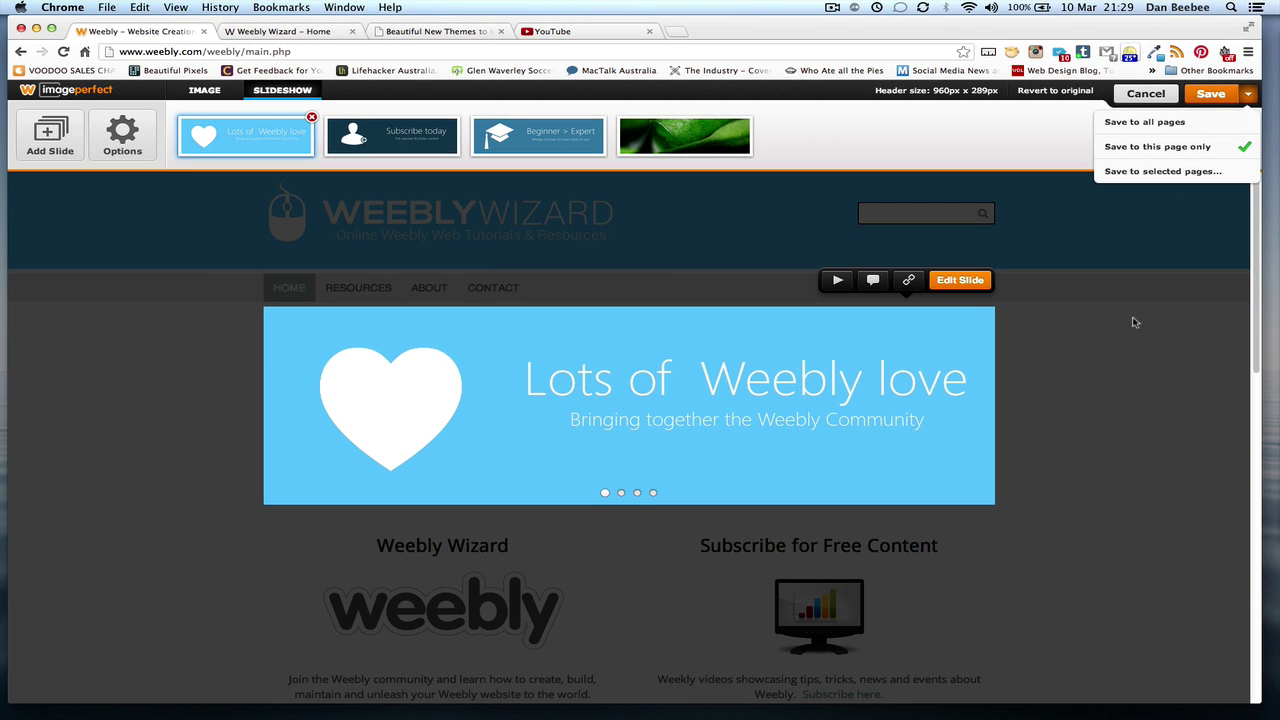
pyautogui.click(1127, 349)
# Return to the "Subscribe today" slide and delete its caption text
pyautogui.moveTo(866, 349)
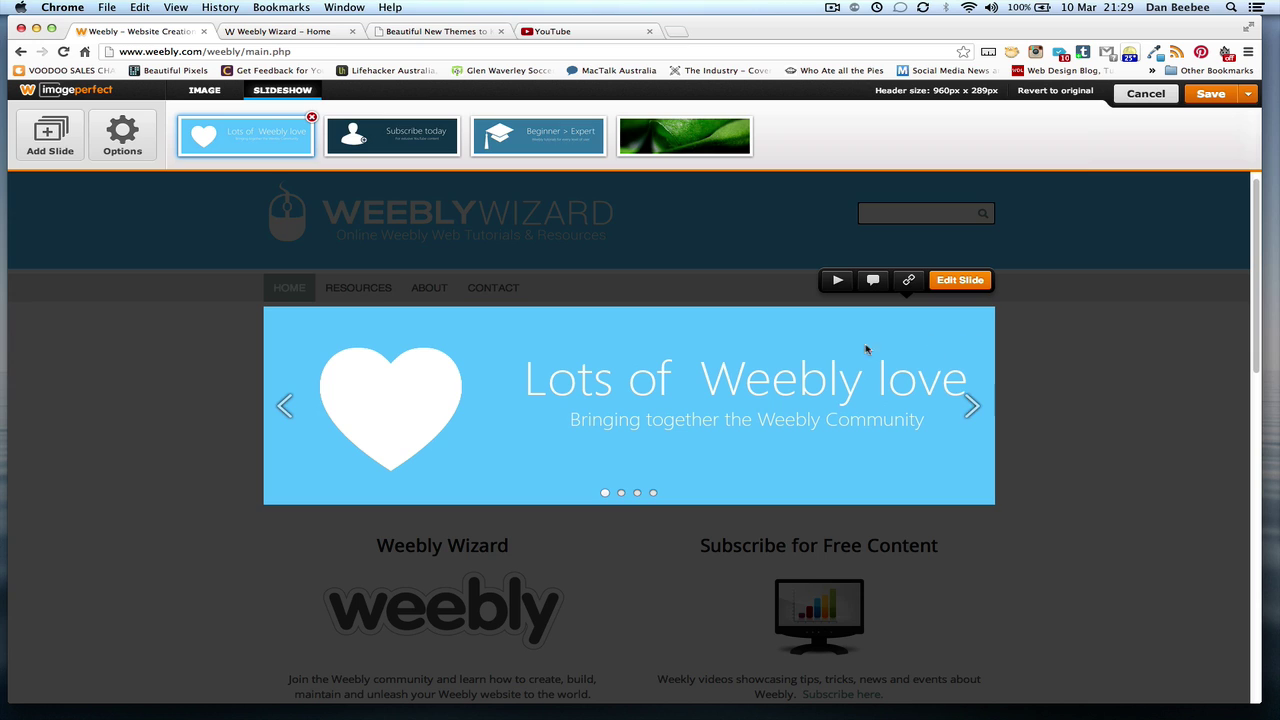
pyautogui.click(966, 407)
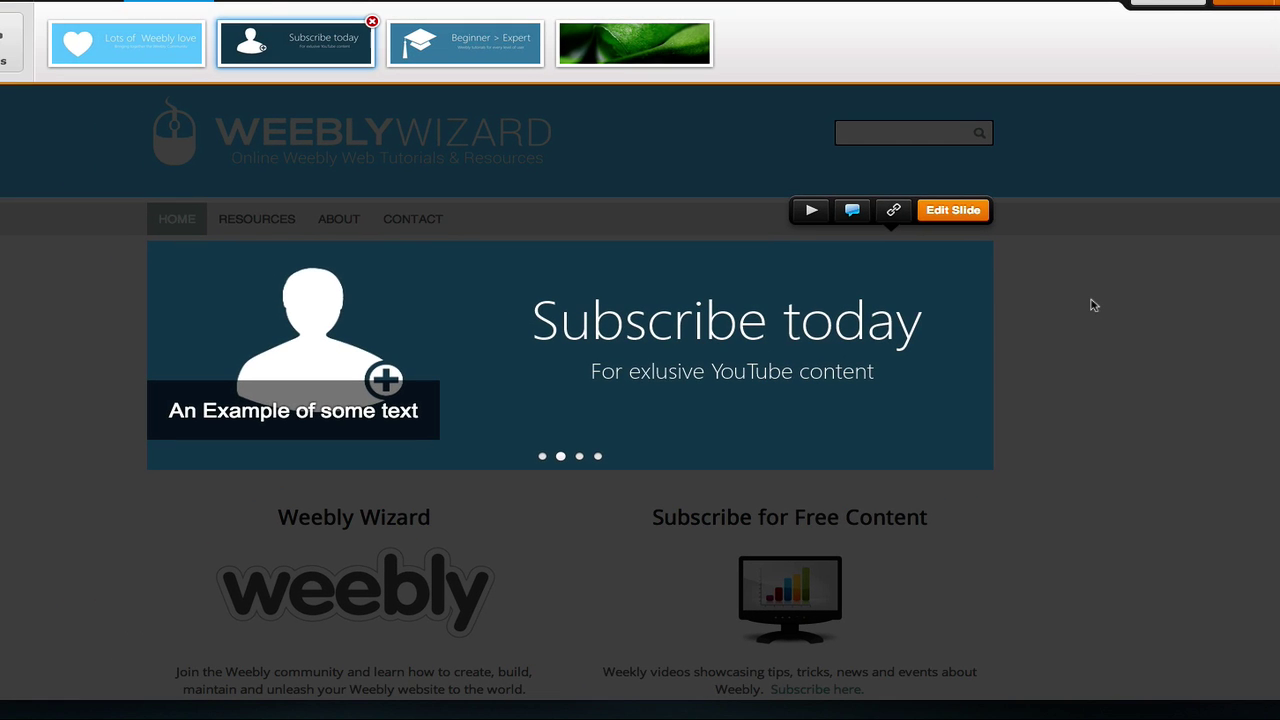
pyautogui.click(886, 216)
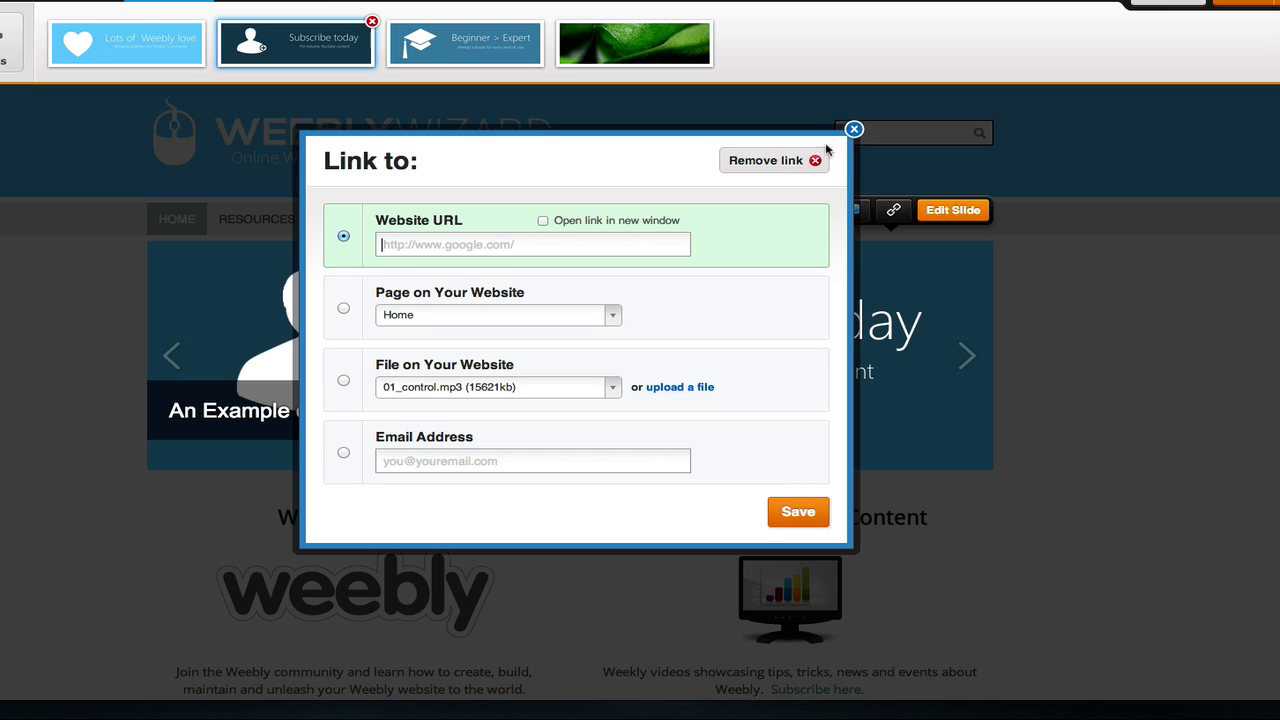
pyautogui.click(853, 129)
pyautogui.click(852, 210)
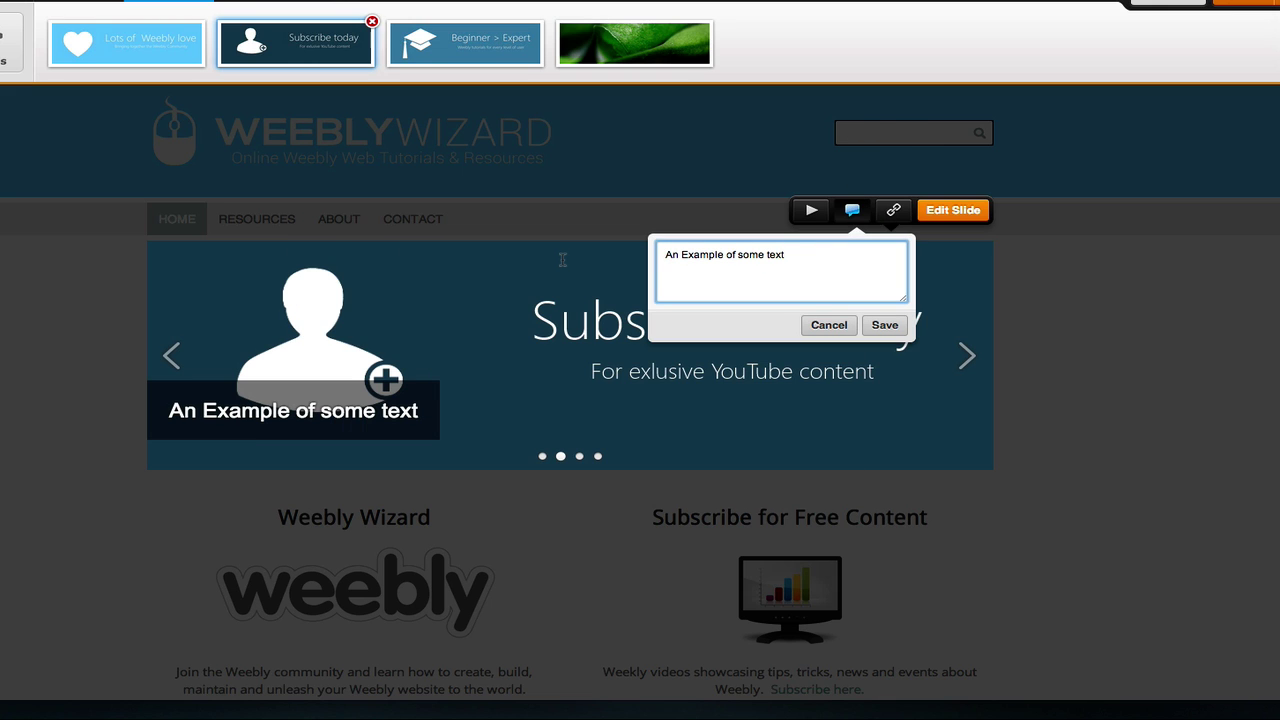
pyautogui.hotkey('ctrl', 'a')
pyautogui.press('BackSpace')
pyautogui.click(882, 325)
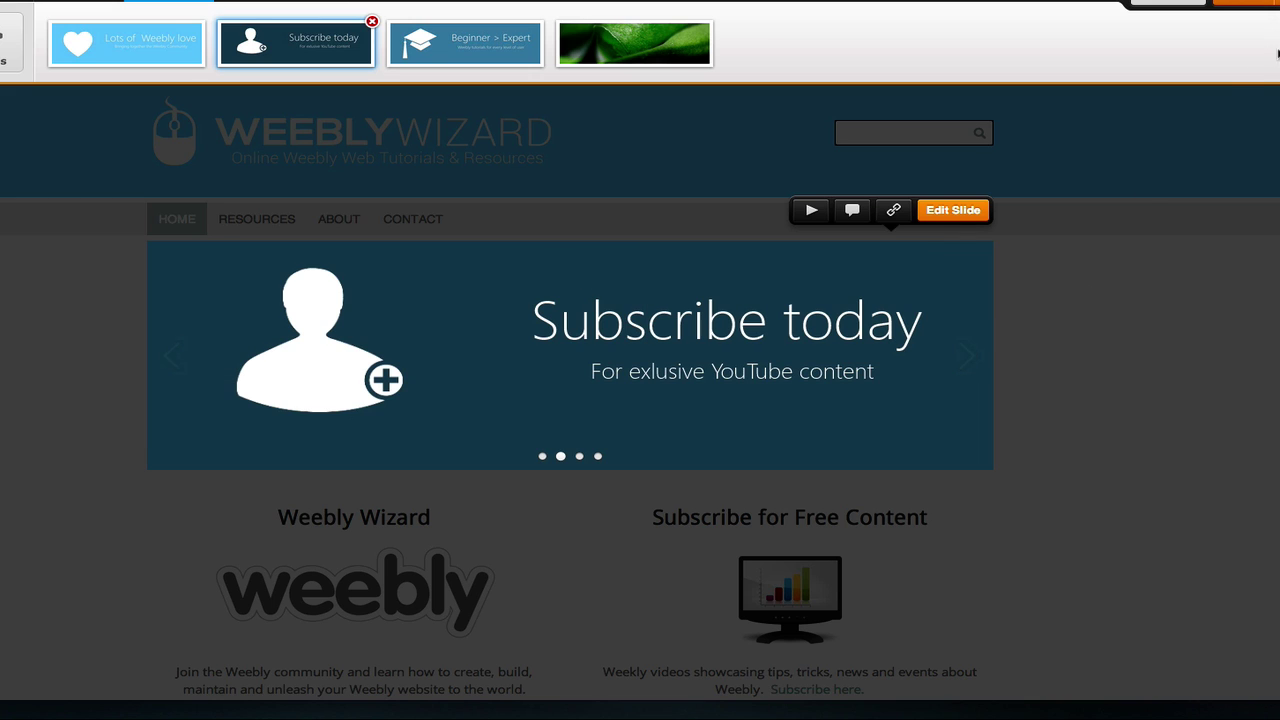
# Save the slideshow to this page only and look over the Home page with the slideshow in place
pyautogui.click(1245, 3)
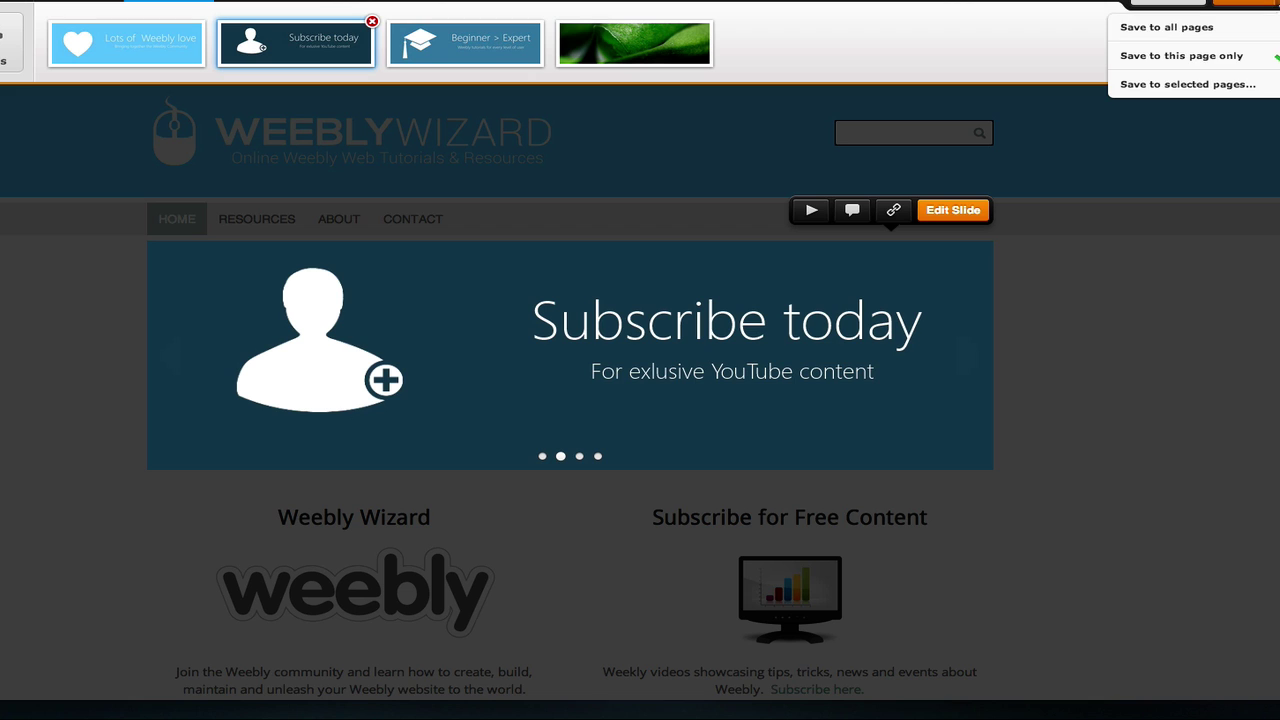
pyautogui.click(1220, 57)
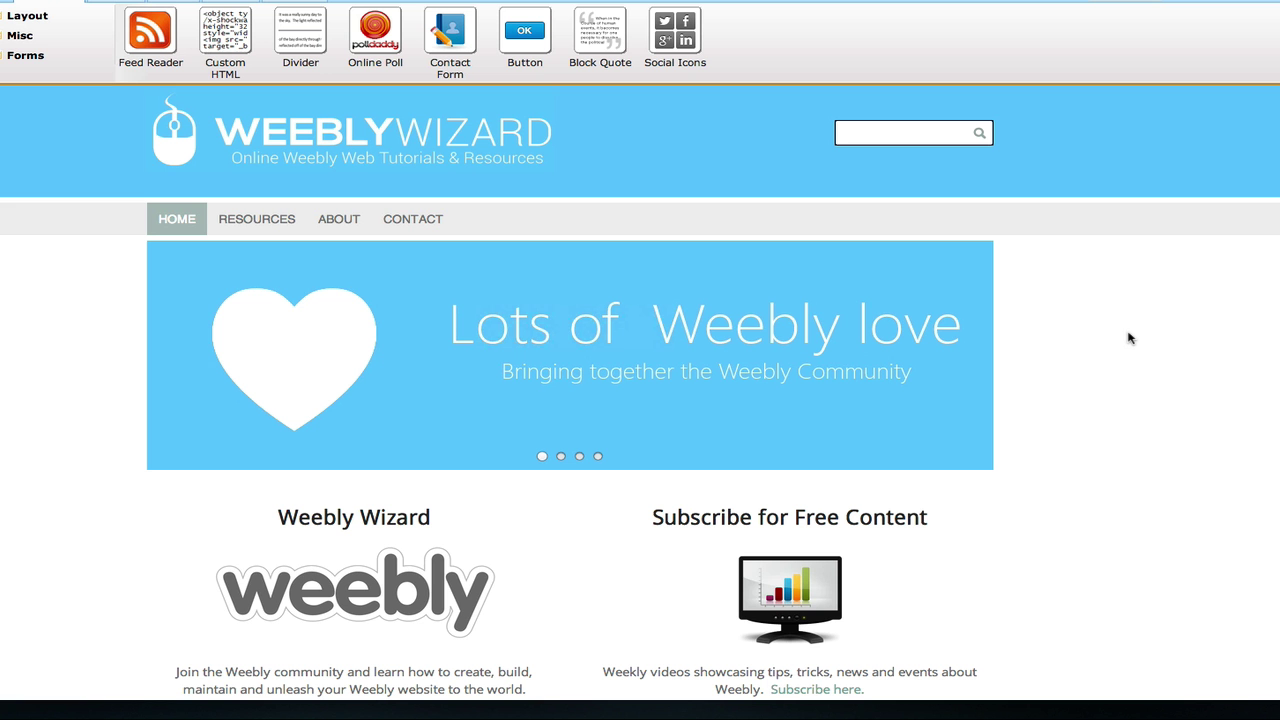
pyautogui.scroll(-3, 1130, 339)
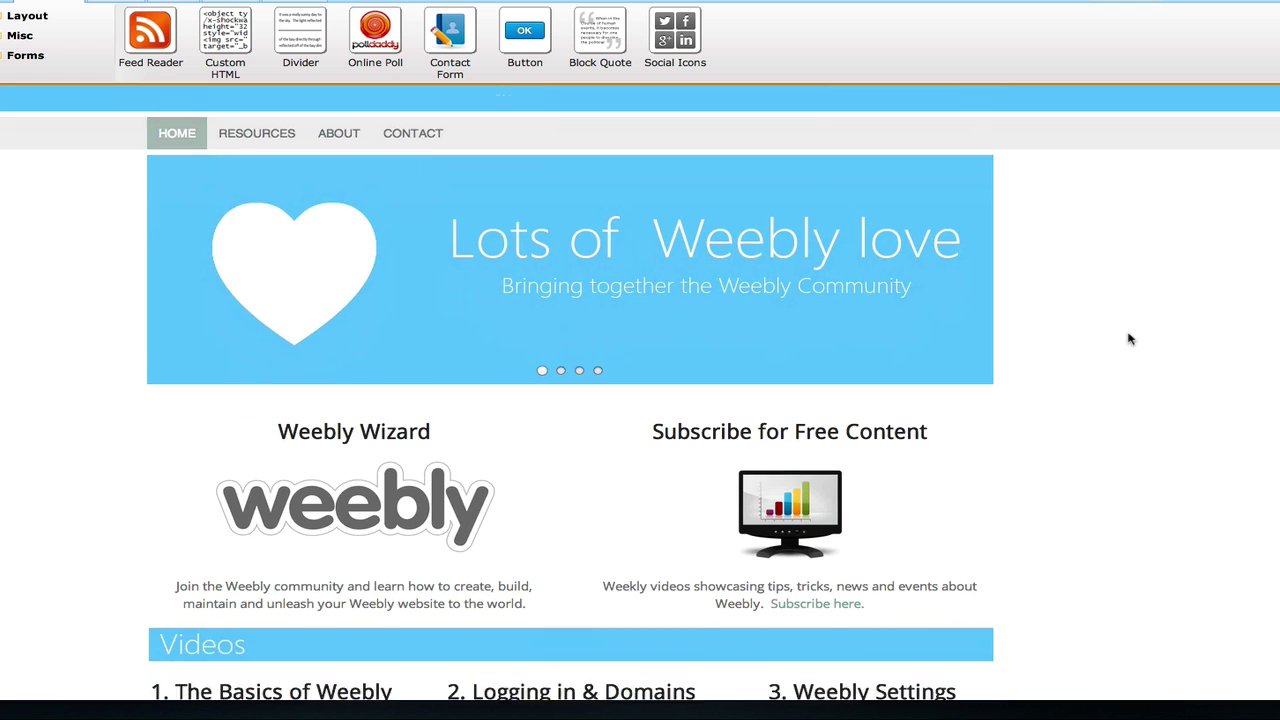
pyautogui.scroll(3, 1130, 339)
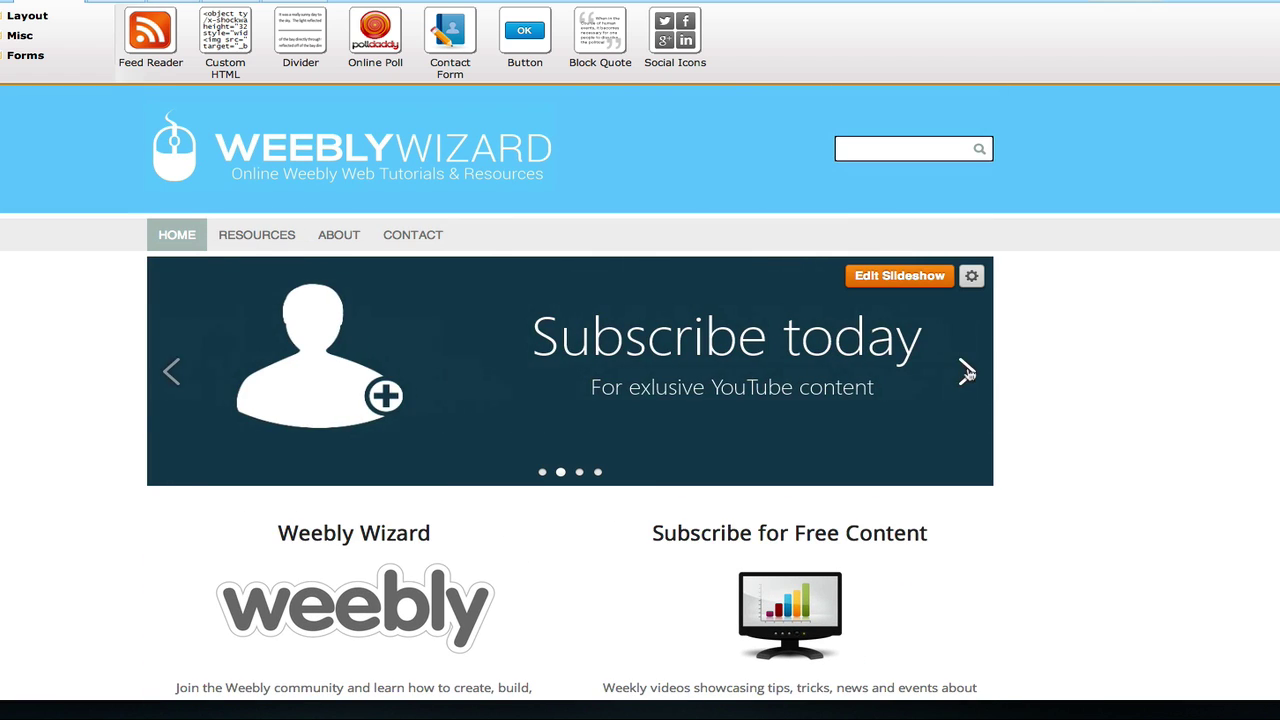
# Advance the Home page slideshow from the "Subscribe today" slide to the slide captioned "Example of text"
pyautogui.click(966, 372)
pyautogui.click(966, 372)
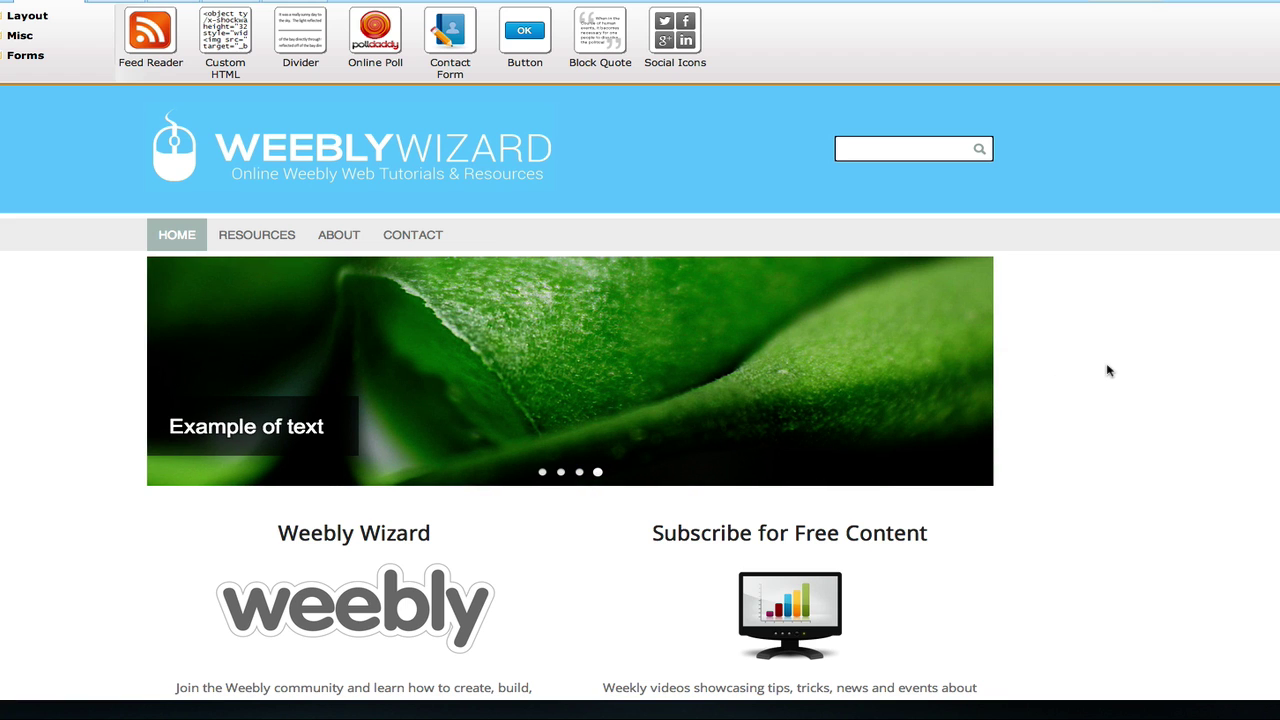
pyautogui.moveTo(966, 372)
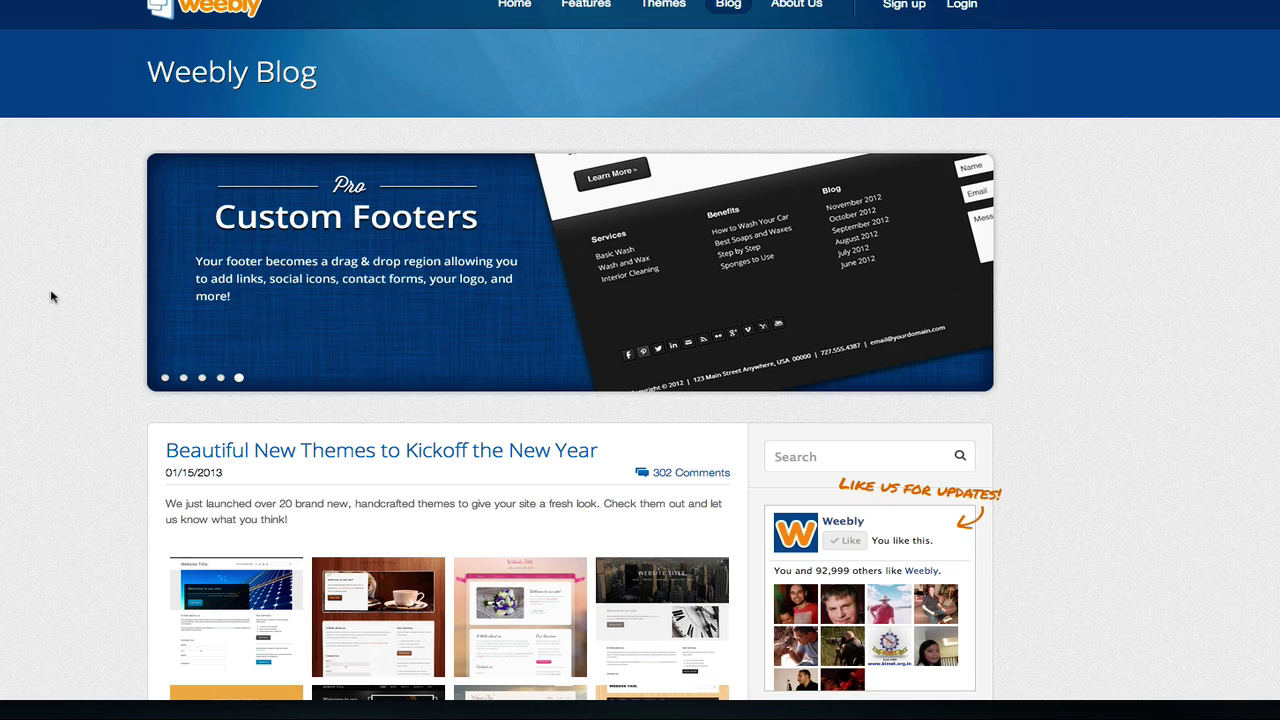
# Look through the theme previews and comments in the Weebly Blog post "Beautiful New Themes to Kickoff the New Year"
pyautogui.scroll(-3, 50, 296)
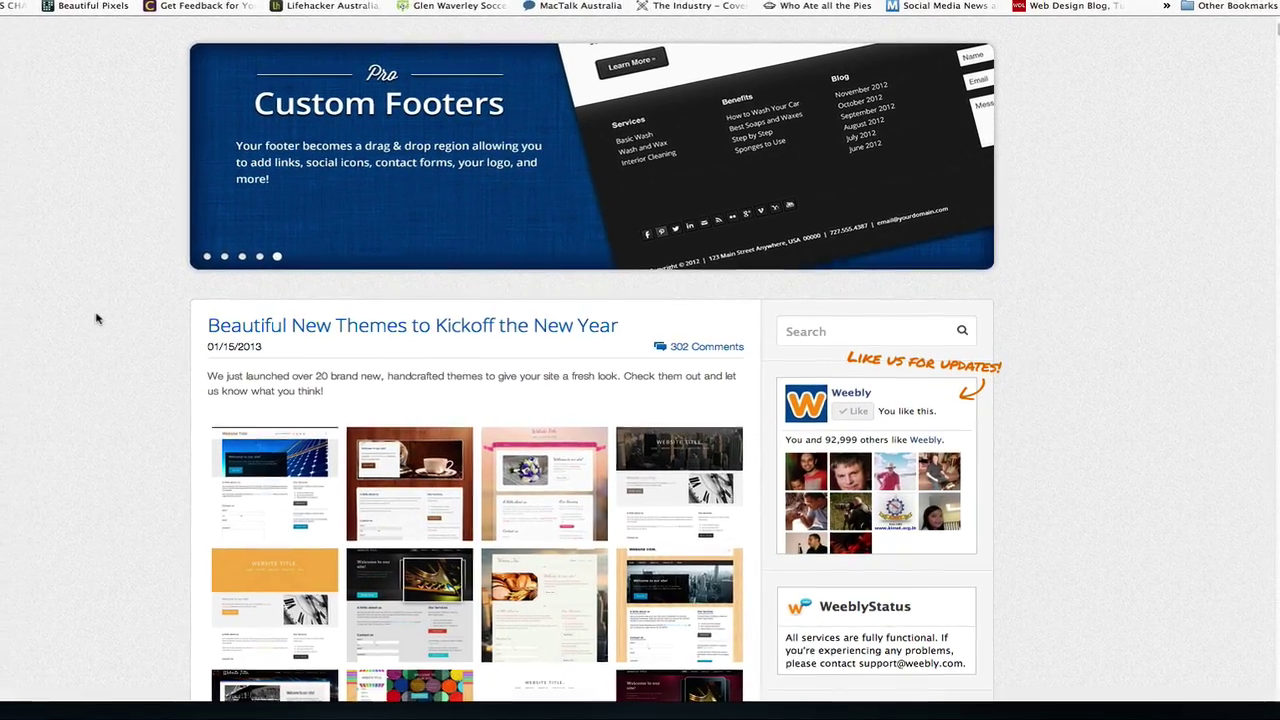
pyautogui.scroll(-4, 97, 318)
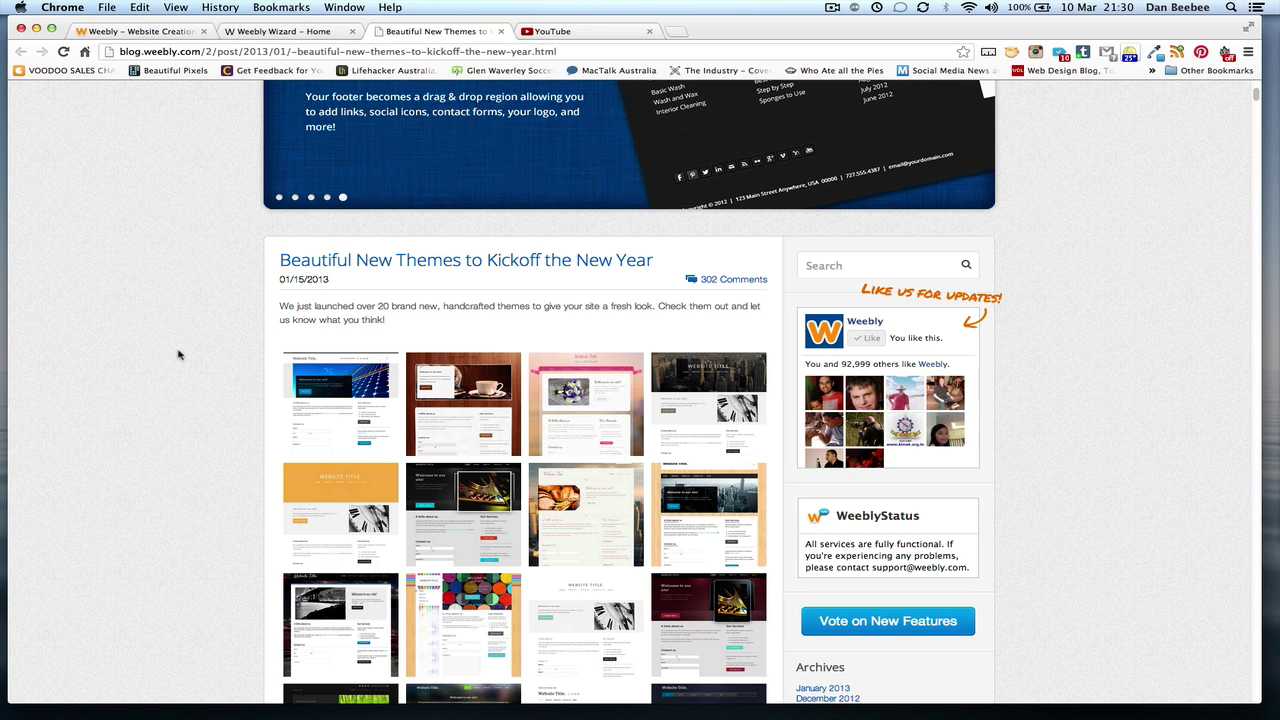
pyautogui.scroll(5, 179, 354)
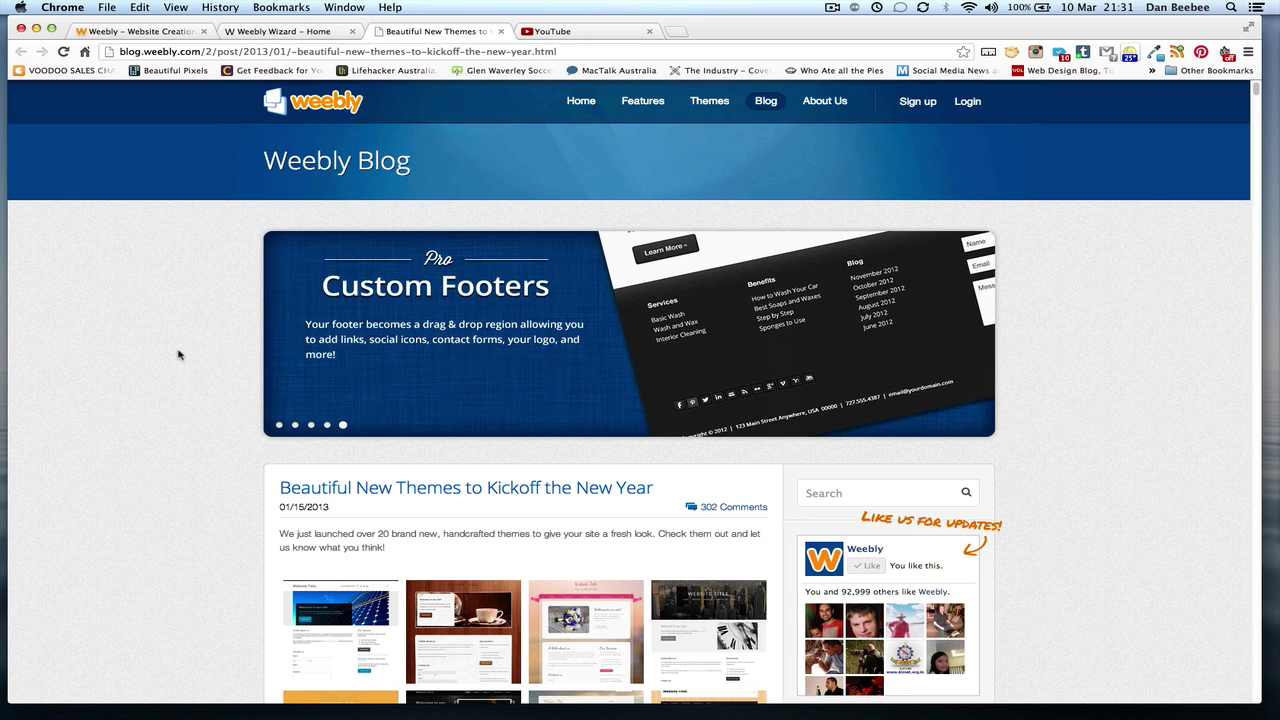
pyautogui.scroll(-10, 179, 354)
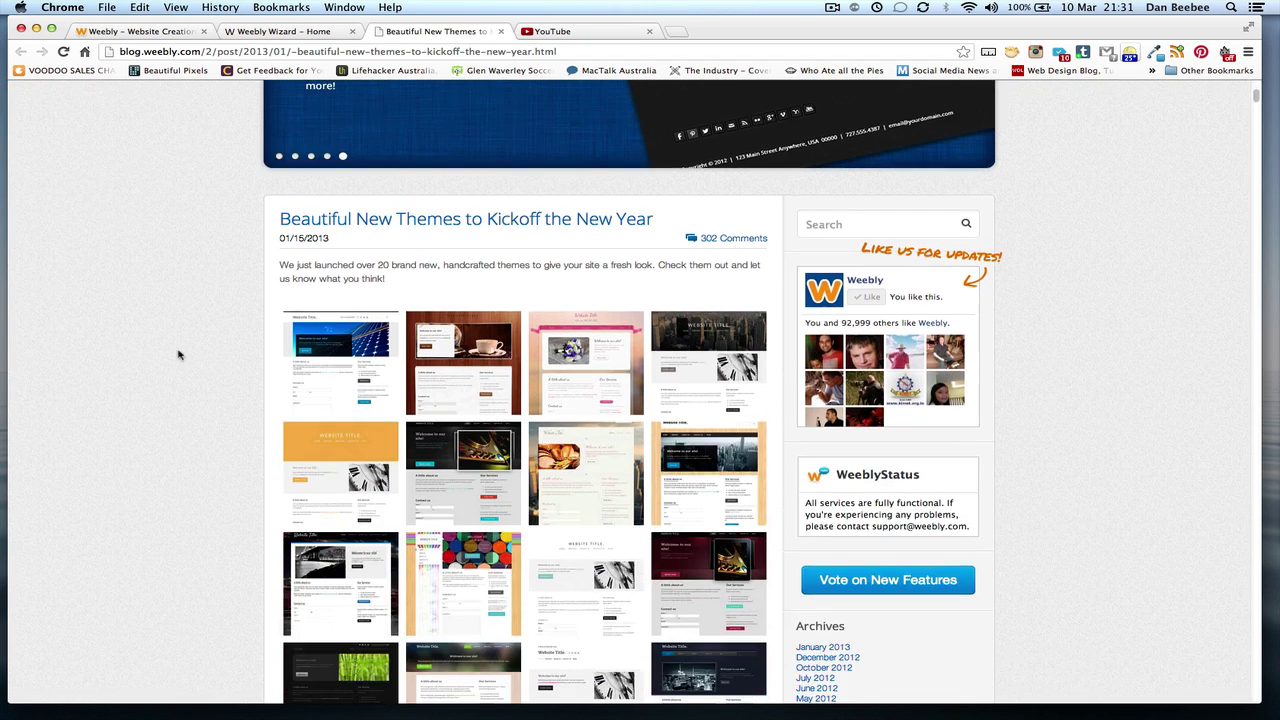
pyautogui.scroll(-3, 179, 354)
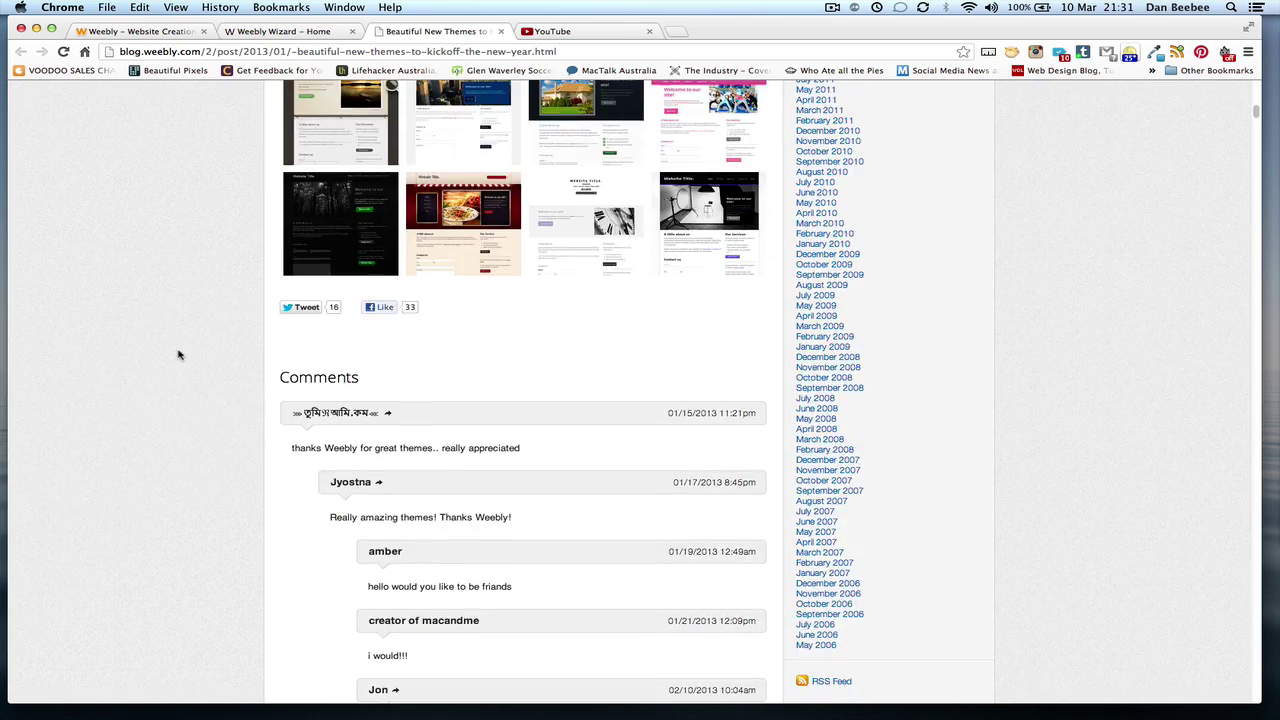
pyautogui.scroll(3, 179, 354)
pyautogui.scroll(8, 179, 354)
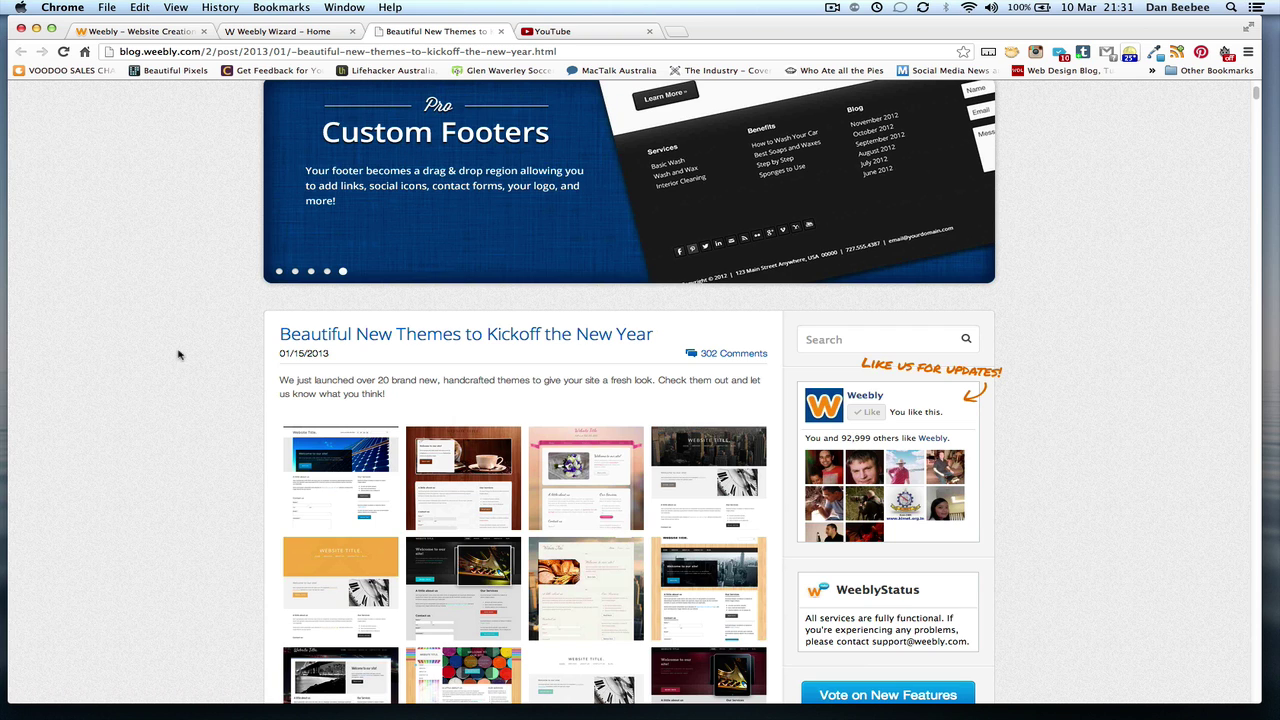
pyautogui.scroll(3, 176, 355)
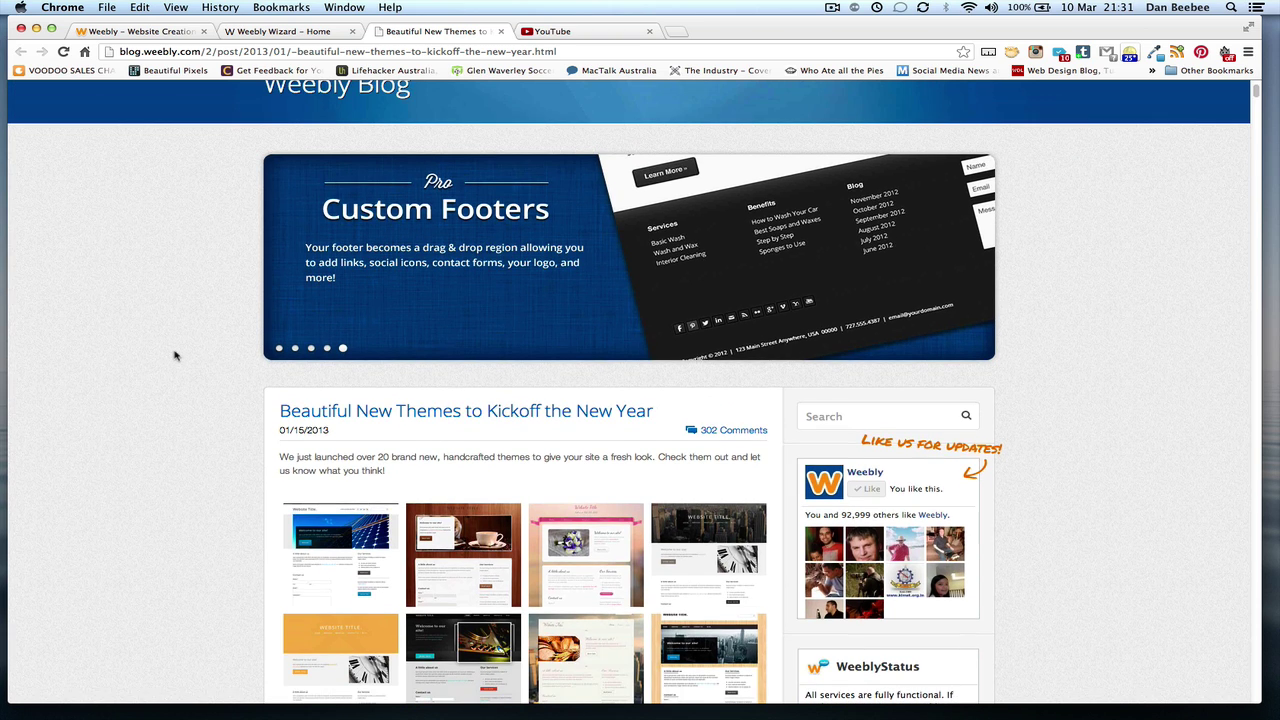